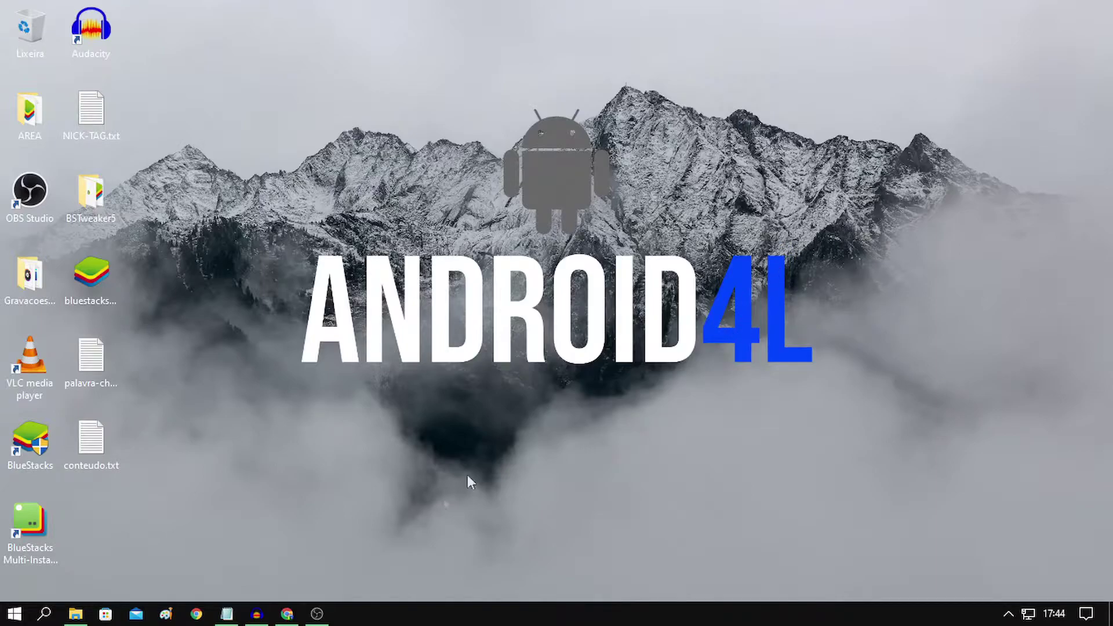
Step: Bring up the conteudo.txt notes and select the title line and colour code #52ADD6
left_click(226, 613)
left_click_drag(638, 246, 326, 248)
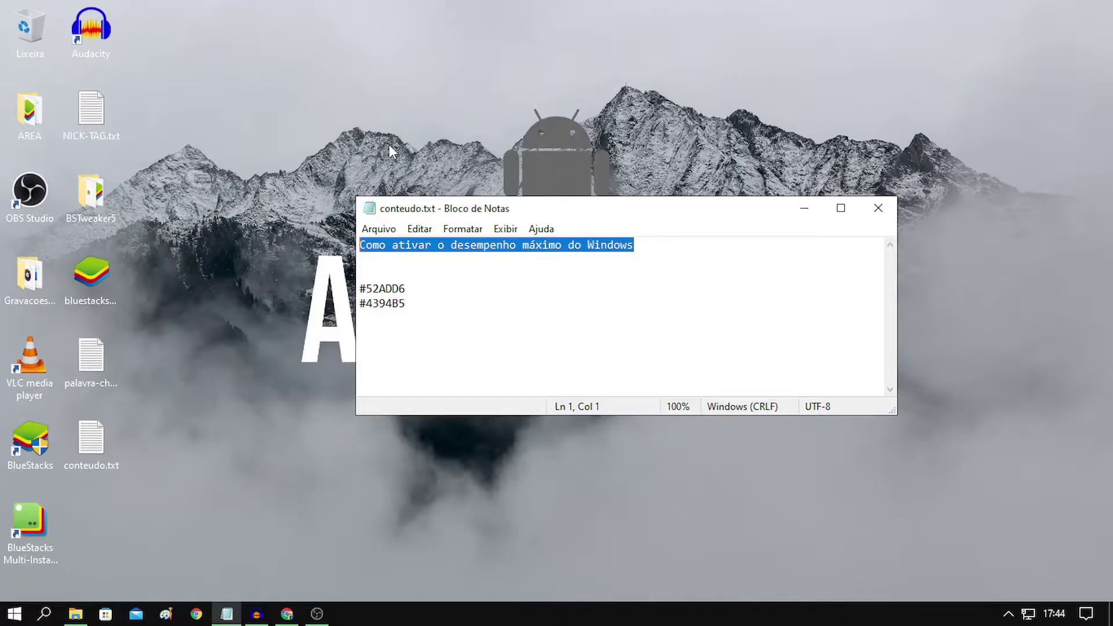
mouse_move(371, 288)
left_mouse_down()
mouse_move(425, 290)
mouse_move(406, 289)
left_mouse_up()
left_click(397, 307)
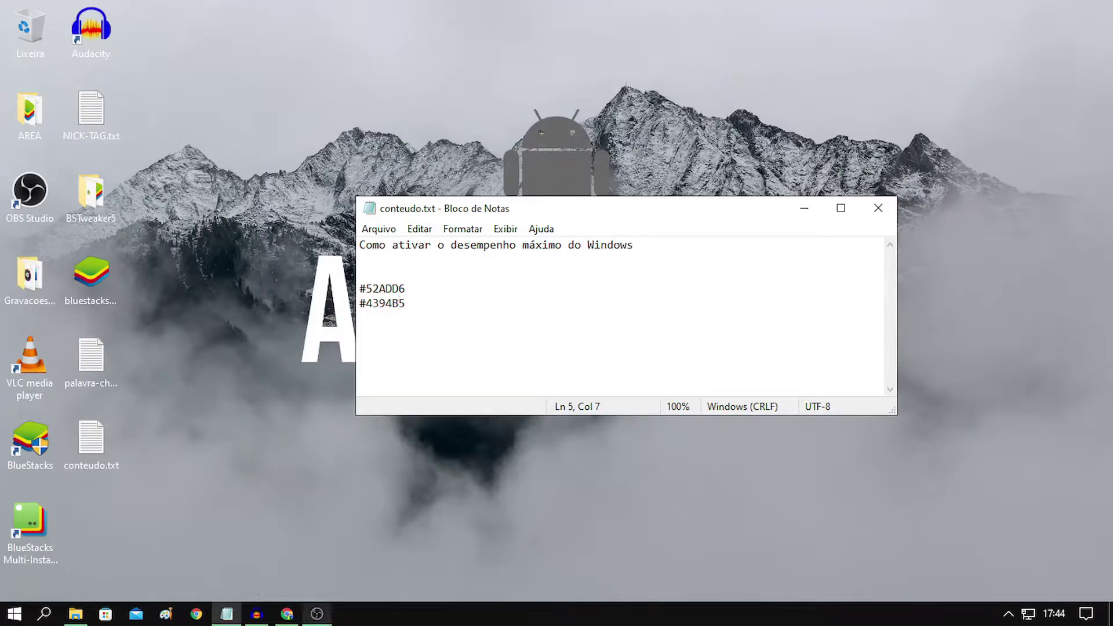
left_click(287, 614)
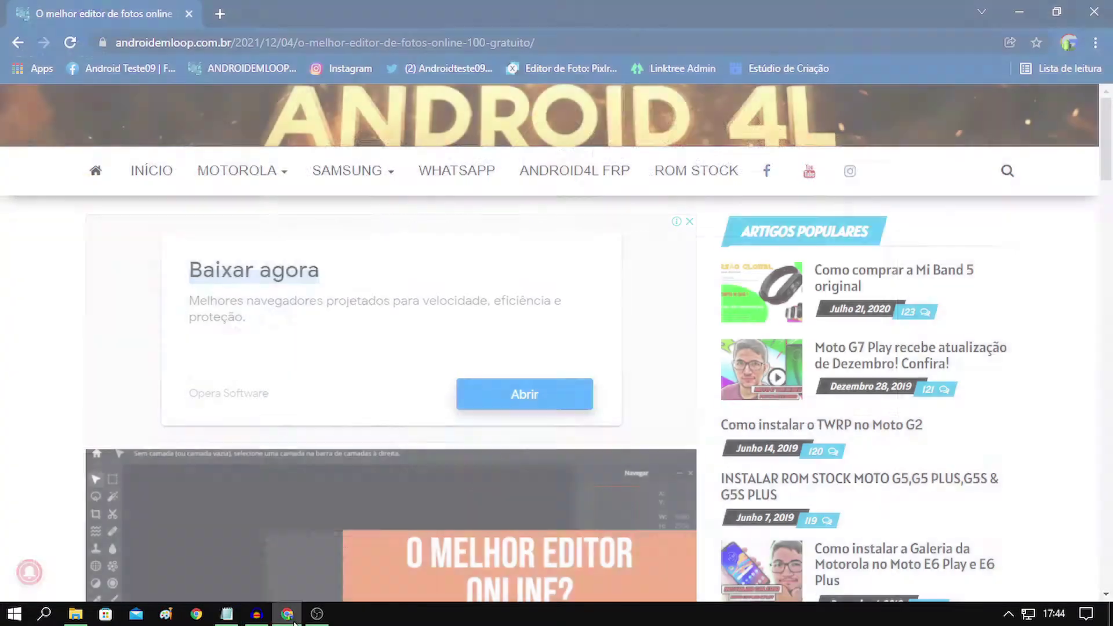
scroll(412, 350, "down", 5)
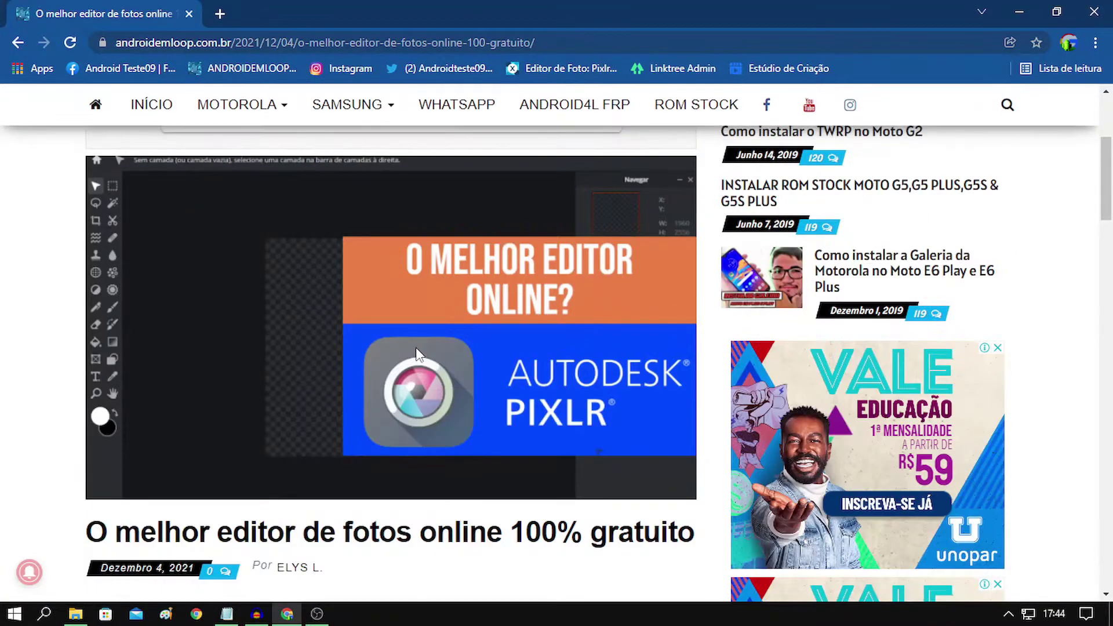
scroll(416, 348, "down", 3)
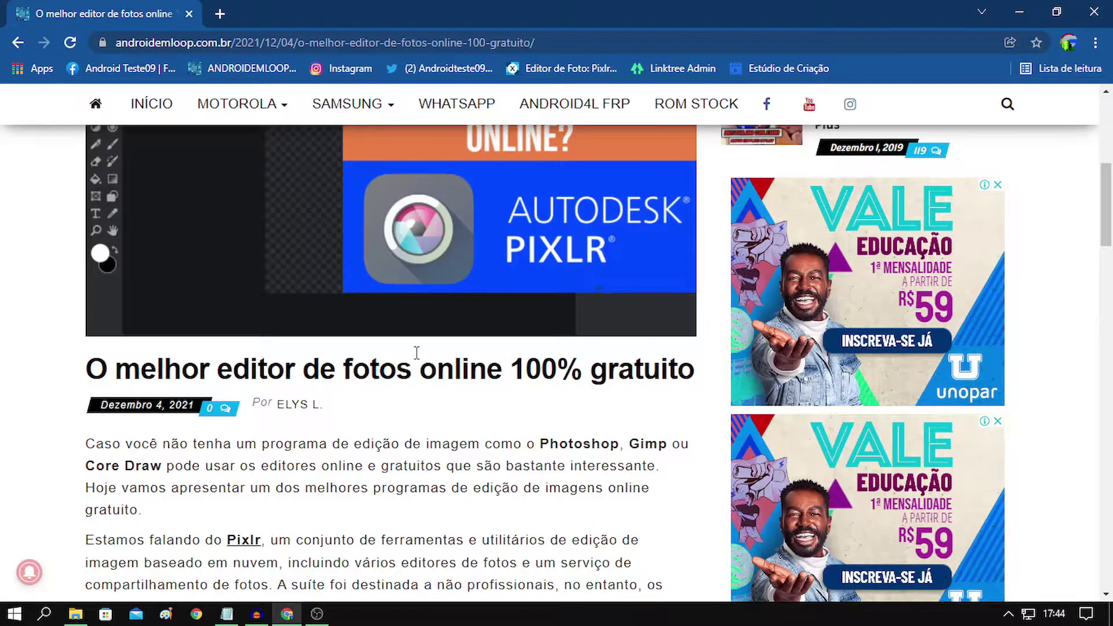
scroll(416, 351, "down", 2)
scroll(415, 352, "down", 4)
scroll(415, 353, "down", 4)
scroll(415, 353, "down", 6)
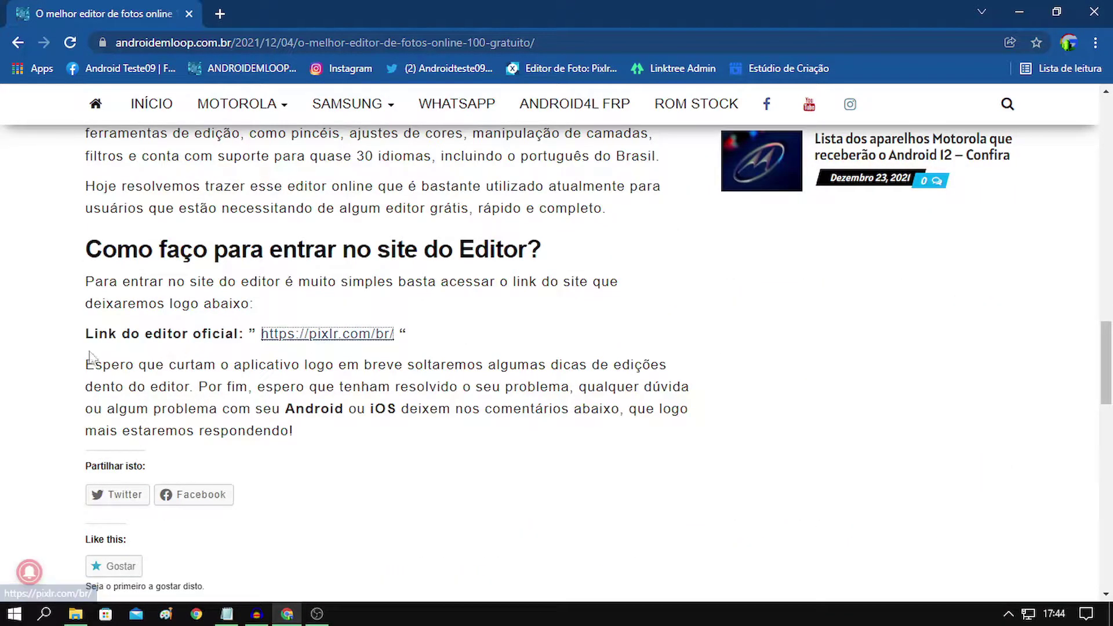
left_click(335, 334)
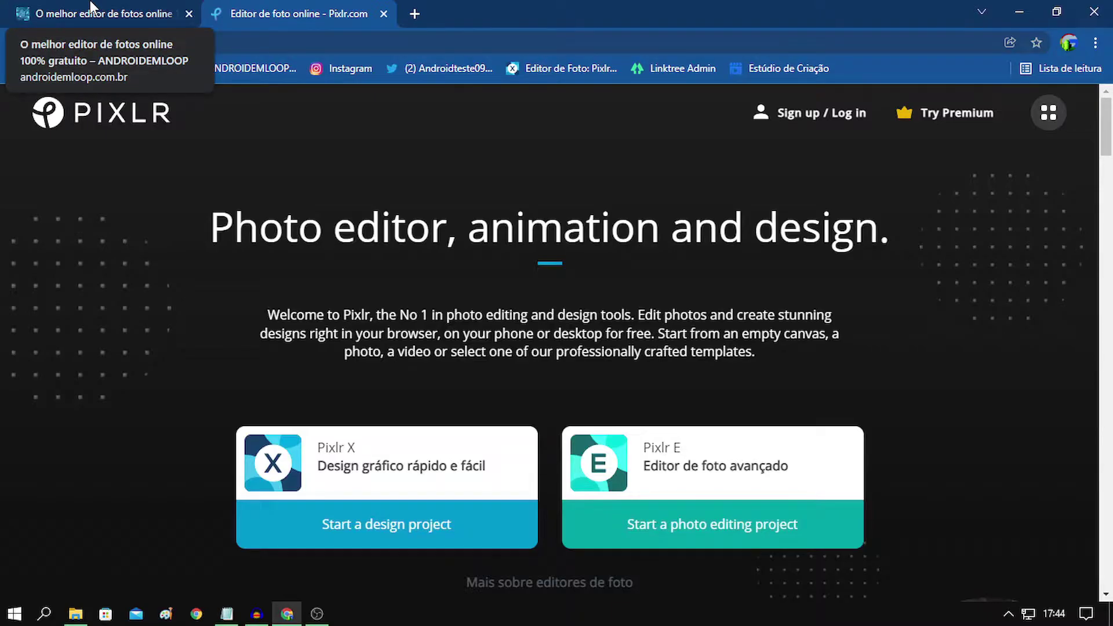
left_click(399, 527)
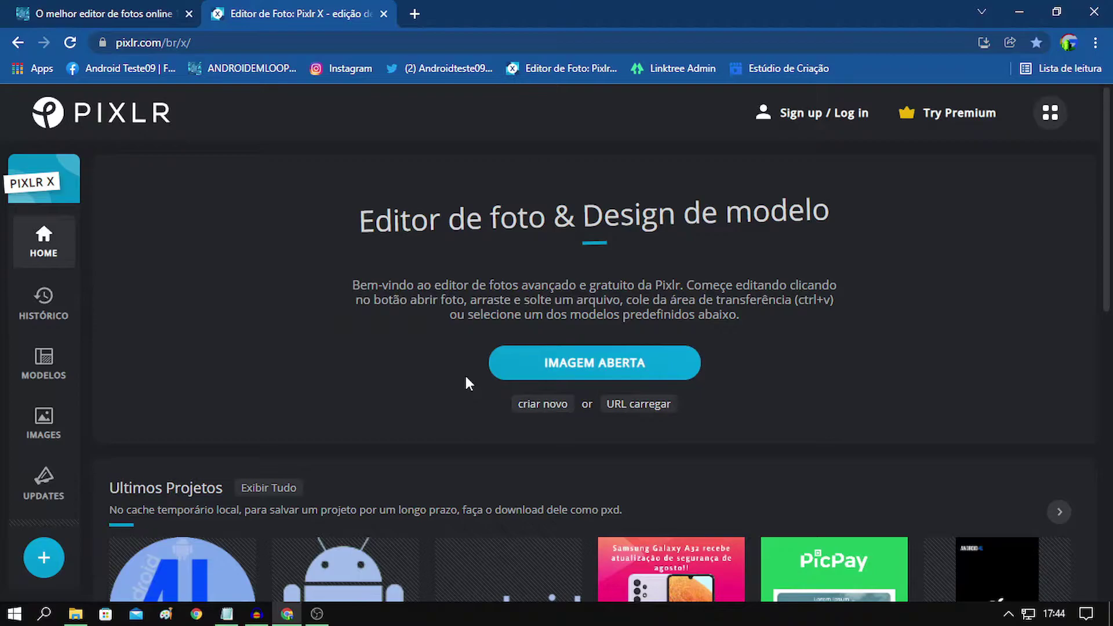
Step: Create a blank Thumb 720p (1280×720) project named 'capa'
left_click(531, 412)
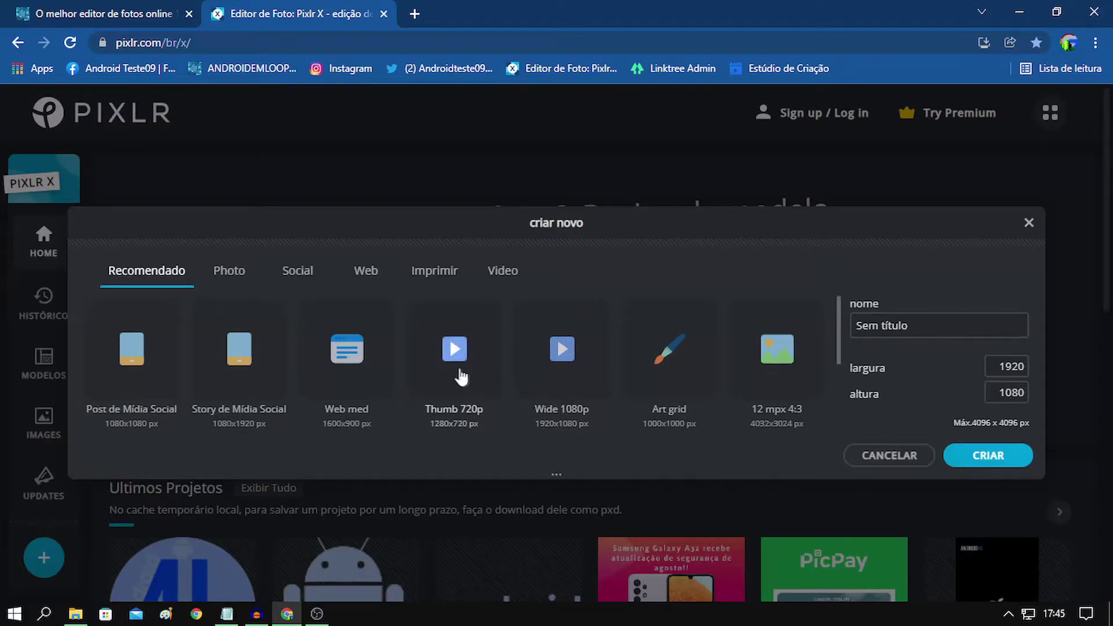
scroll(455, 368, "down", 2)
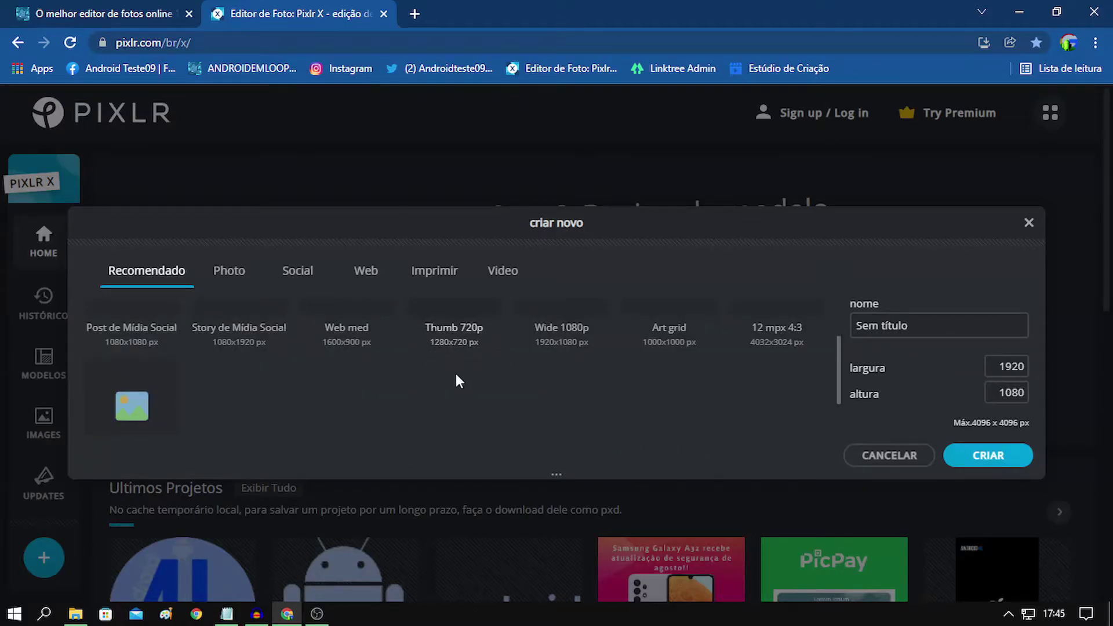
scroll(457, 380, "up", 2)
left_click(446, 367)
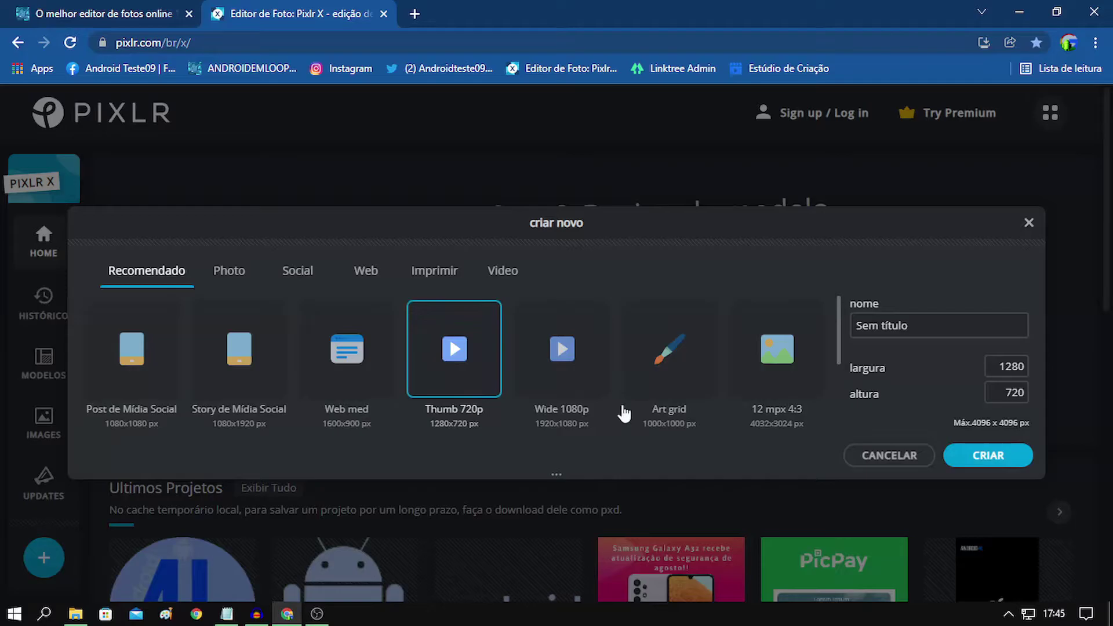
left_click_drag(920, 331, 794, 342)
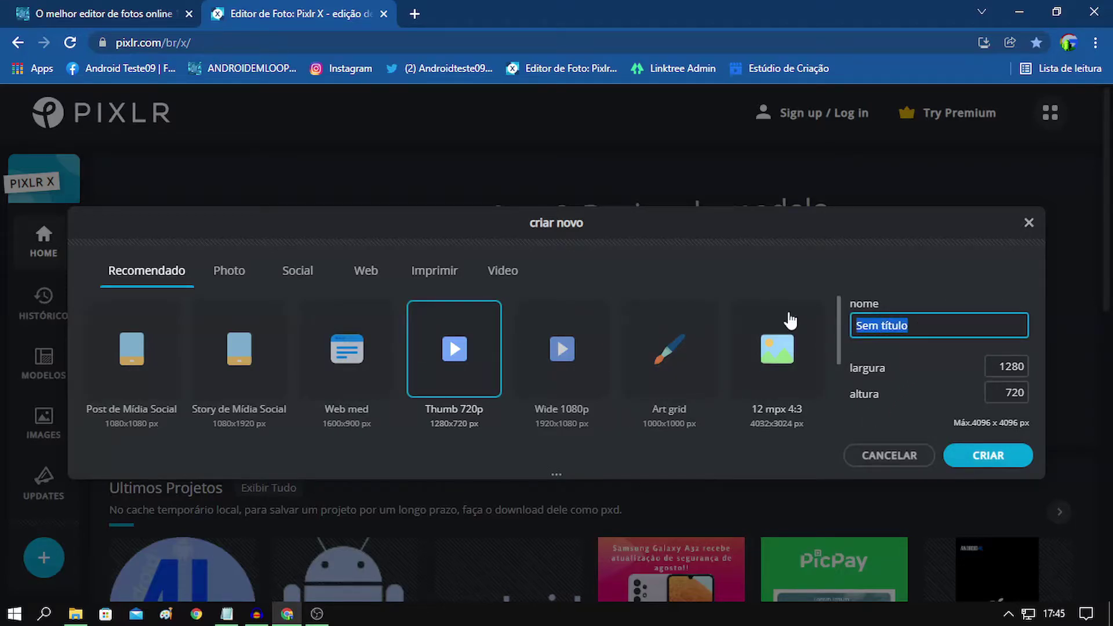
type("capa")
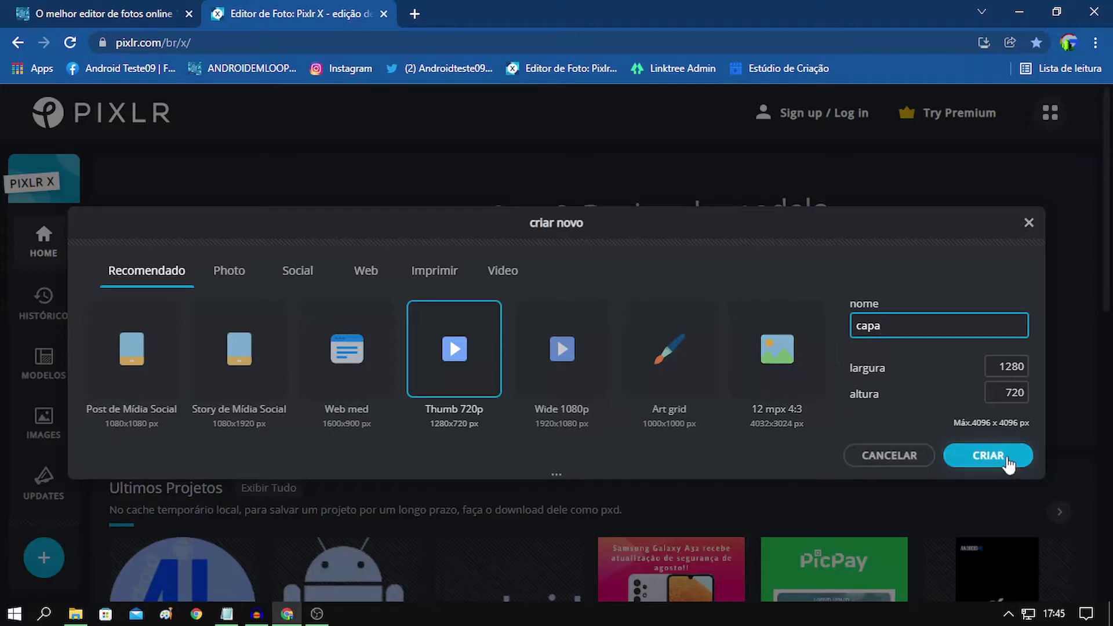
left_click(1004, 459)
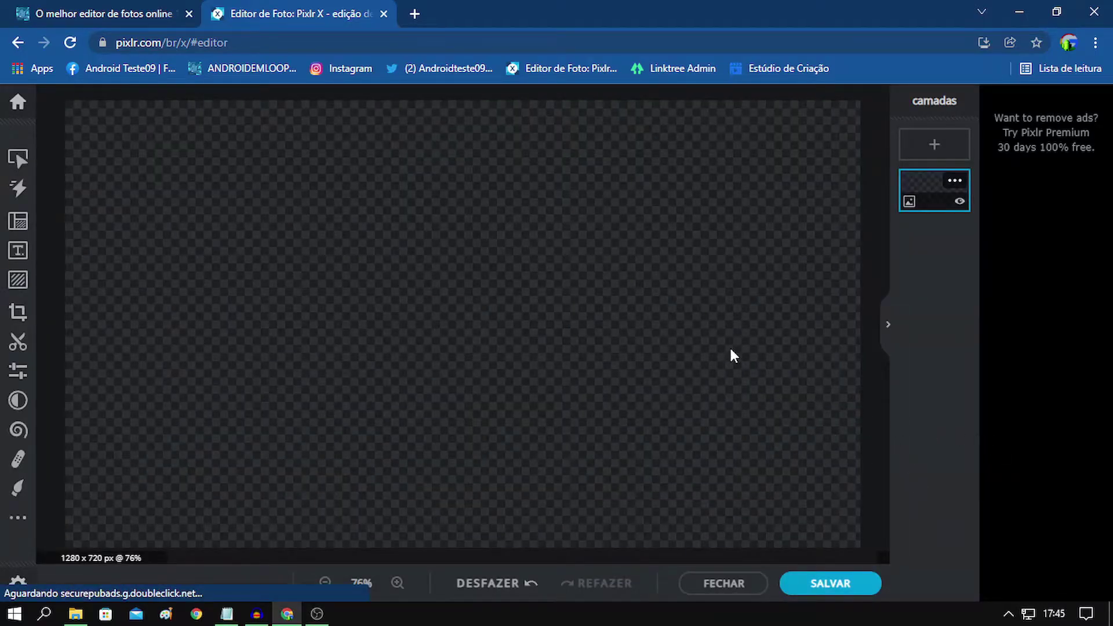
Step: Add a rectangle shape layer and stretch its corners to the canvas corners
scroll(548, 347, "down", 1)
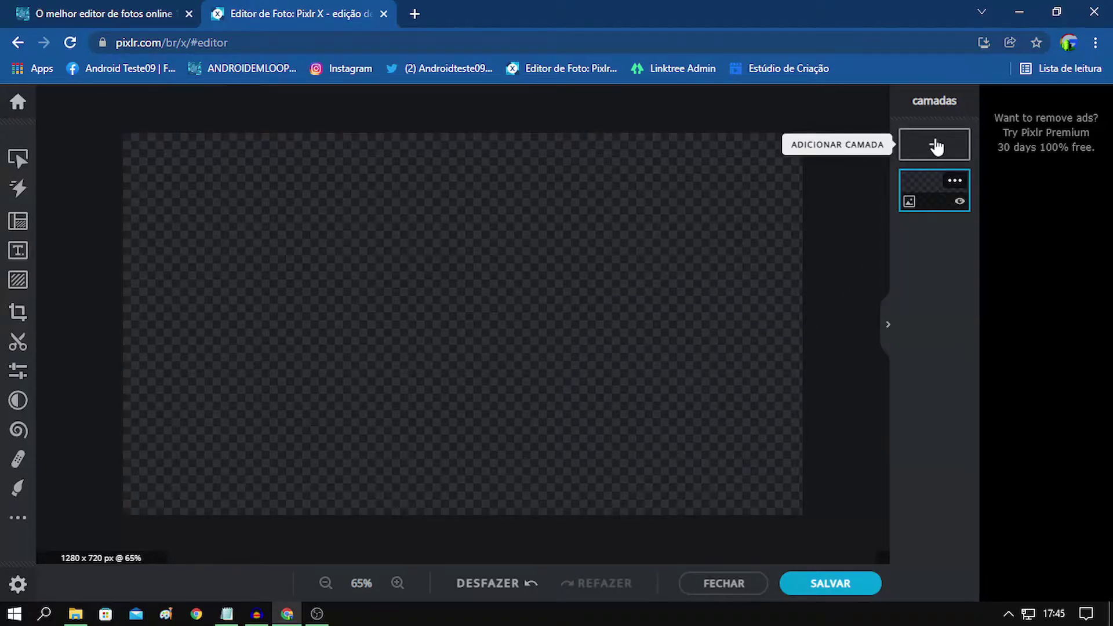
left_click(936, 145)
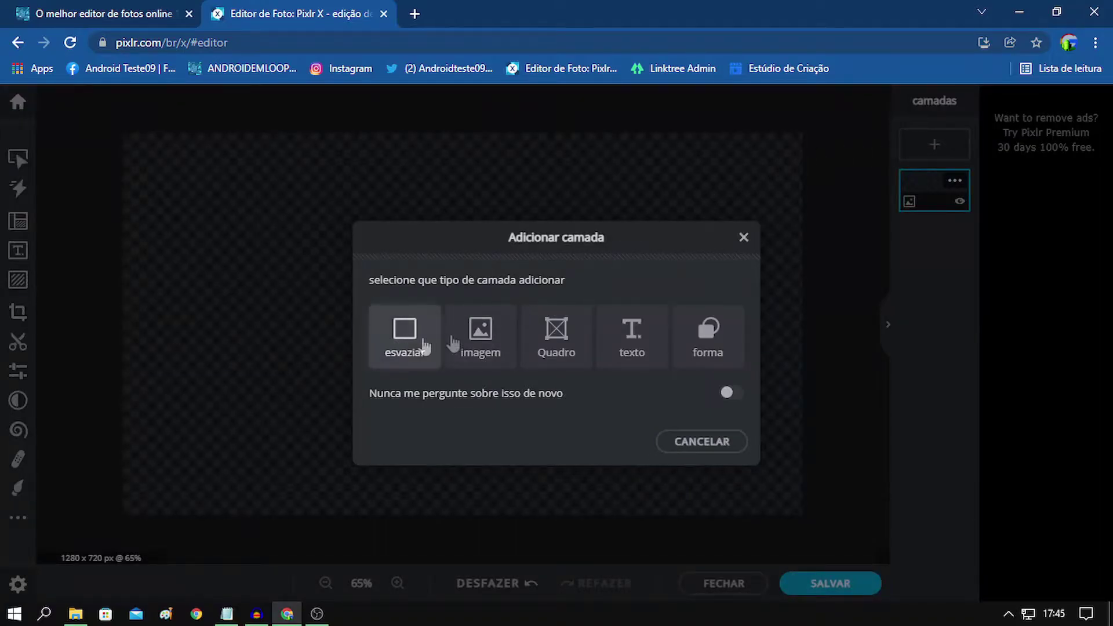
left_click(708, 342)
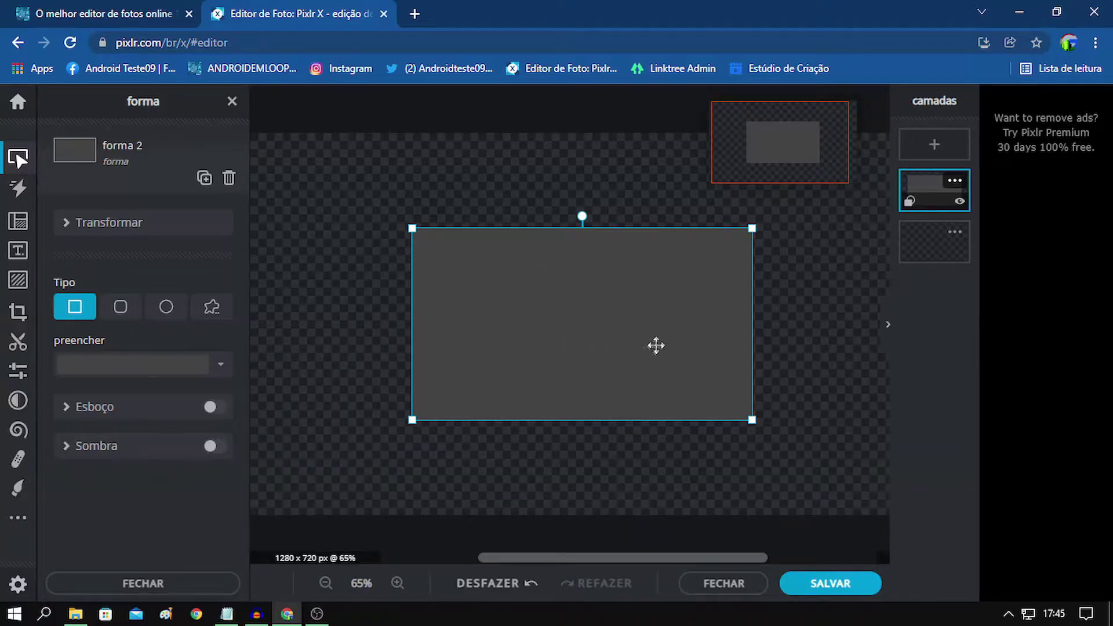
scroll(656, 338, "down", 1)
left_click_drag(700, 252, 823, 223)
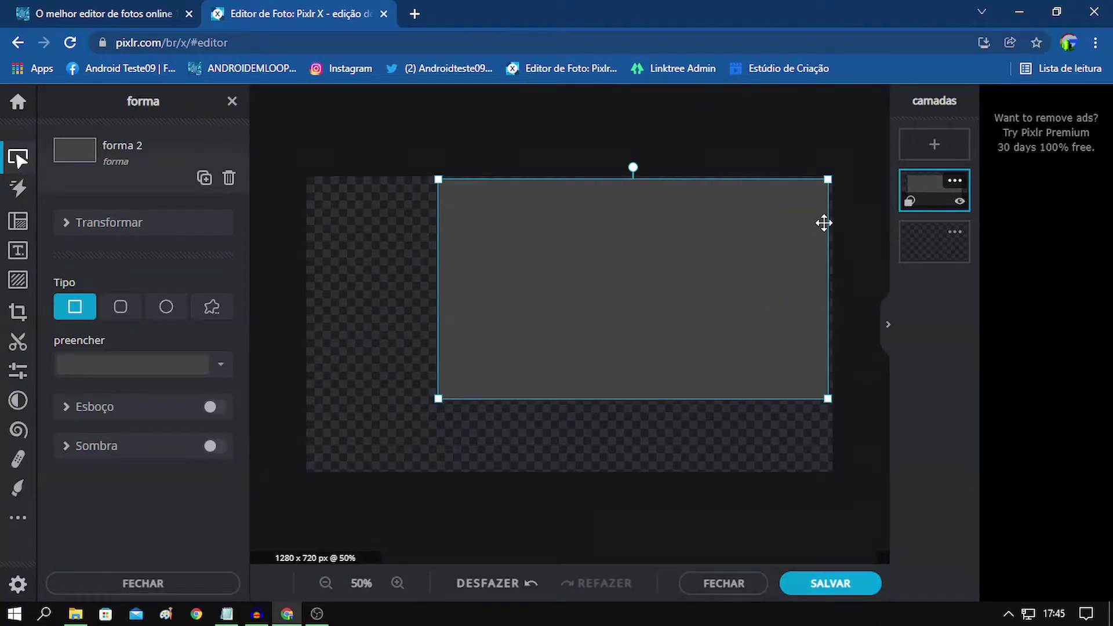
left_click_drag(827, 179, 833, 175)
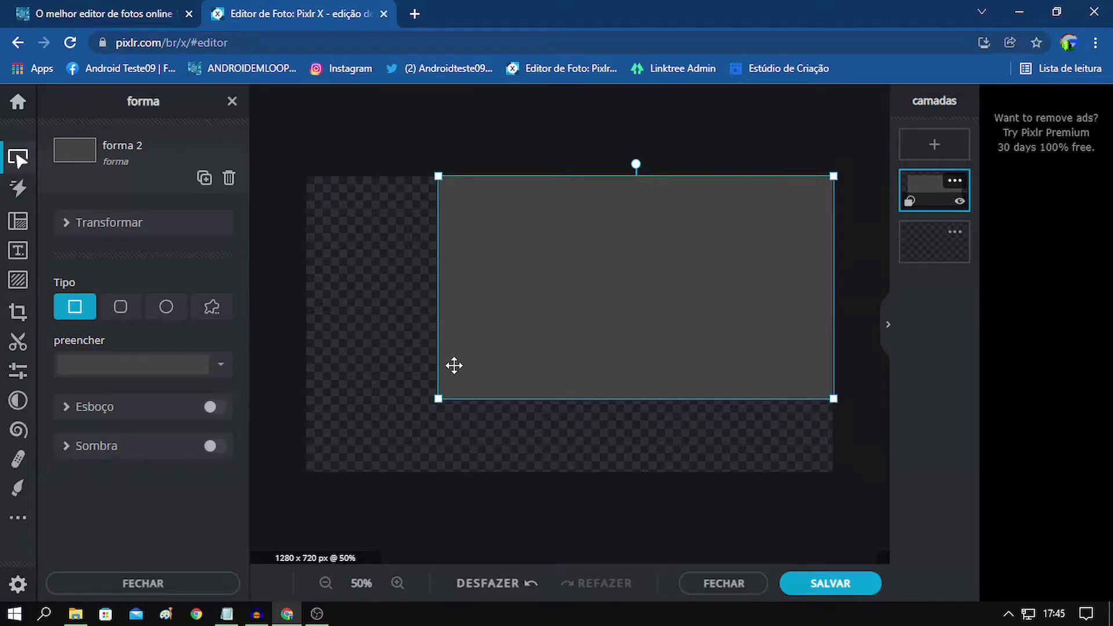
left_click_drag(438, 398, 311, 459)
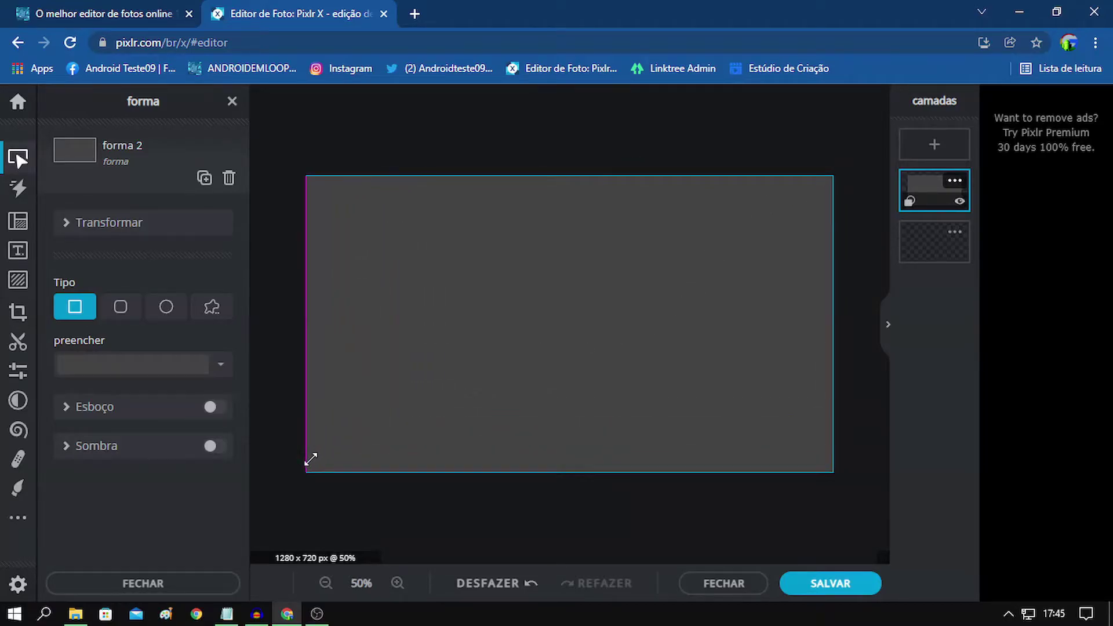
mouse_move(312, 459)
left_mouse_down()
mouse_move(333, 457)
mouse_move(311, 467)
left_mouse_up()
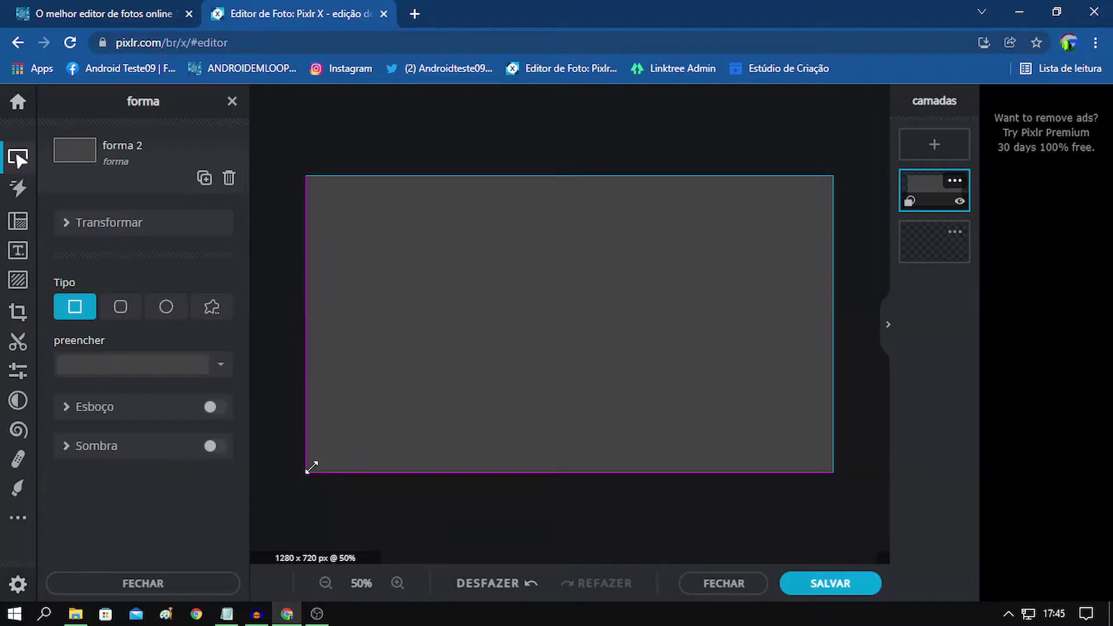
left_click_drag(312, 467, 311, 465)
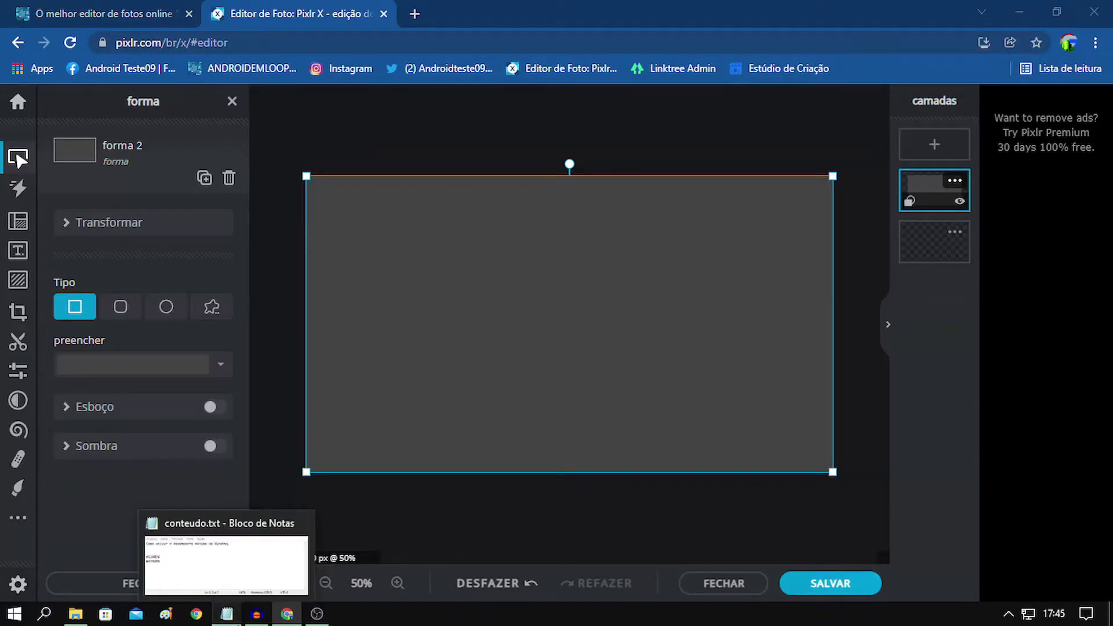
Step: Select the colour code 52ADD6 in the conteudo.txt notes
left_click(226, 614)
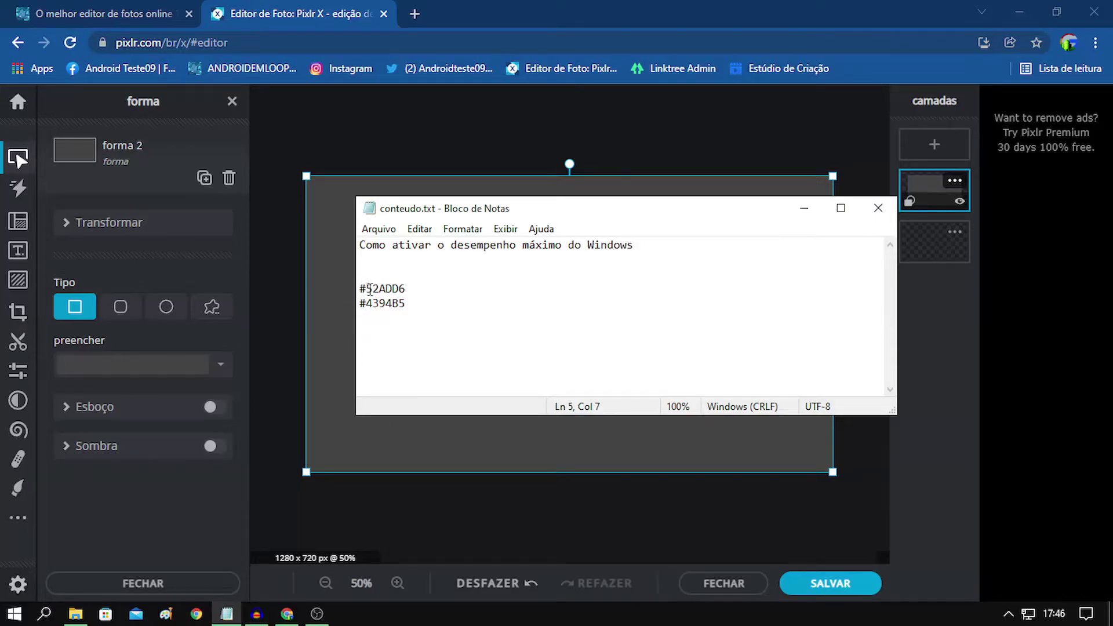
double_click(372, 288)
key("ctrl+c")
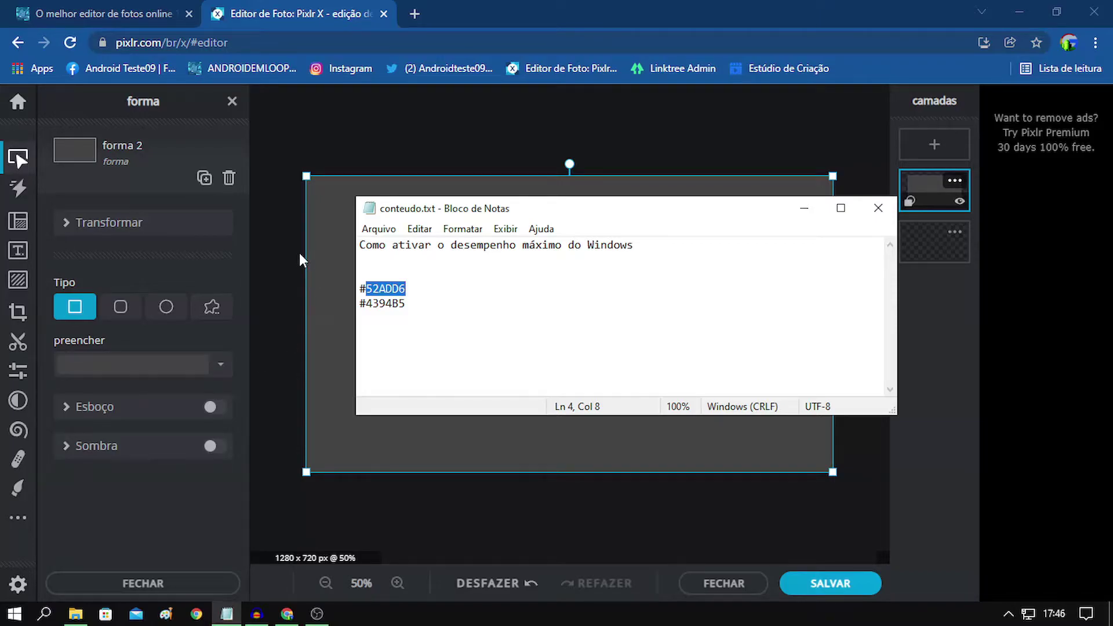
left_click(366, 286)
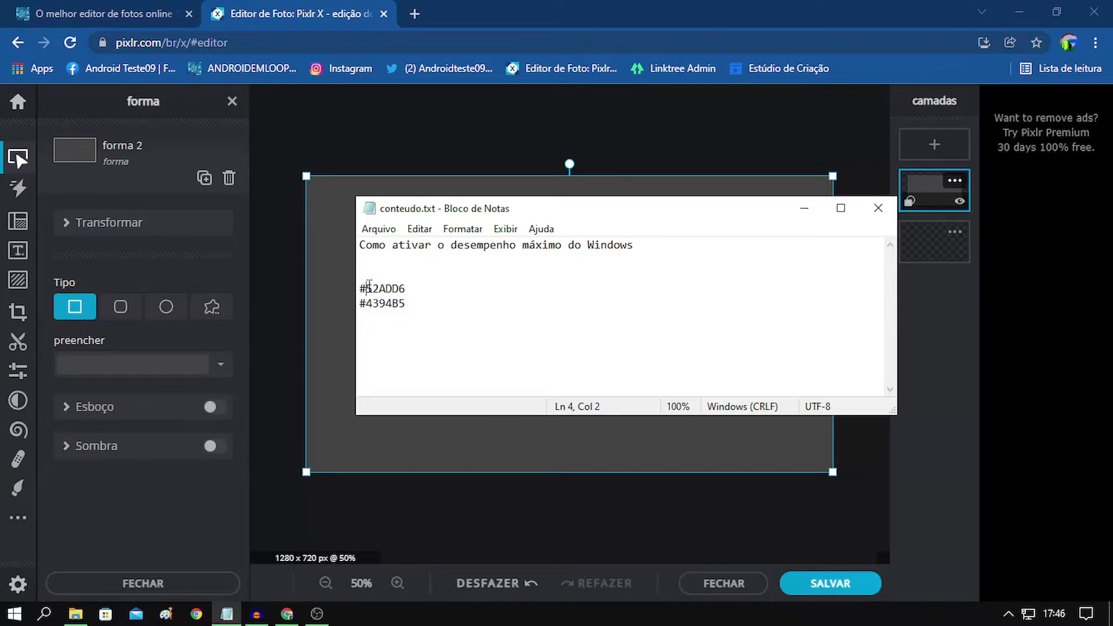
Step: Replace the rectangle's 444444 fill with #52ADD6, then begin adding an image layer
left_click(145, 374)
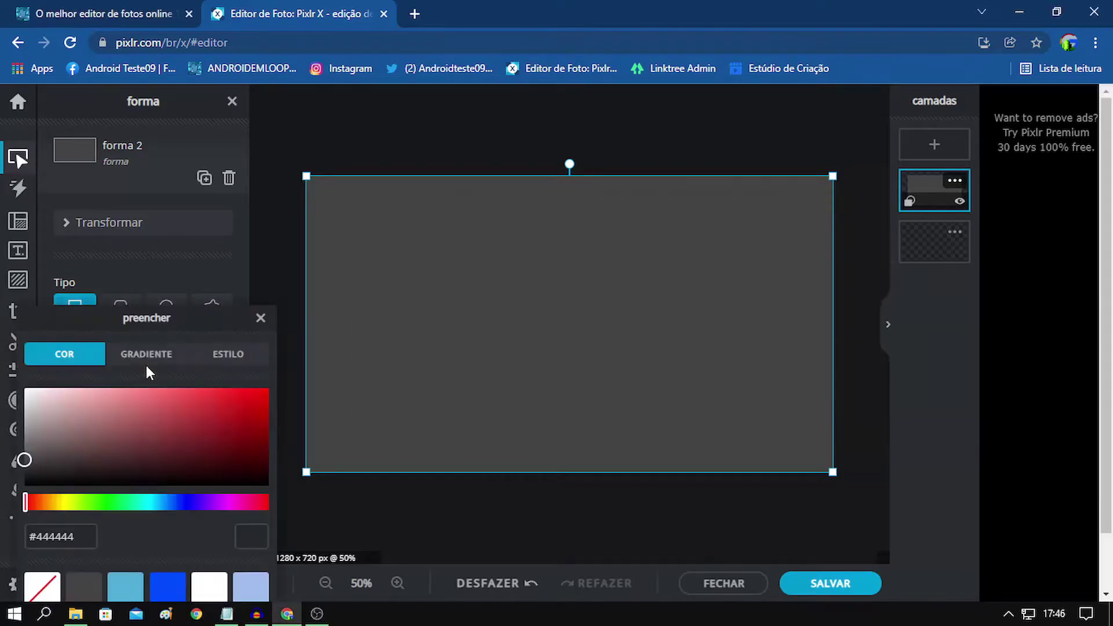
left_click(261, 318)
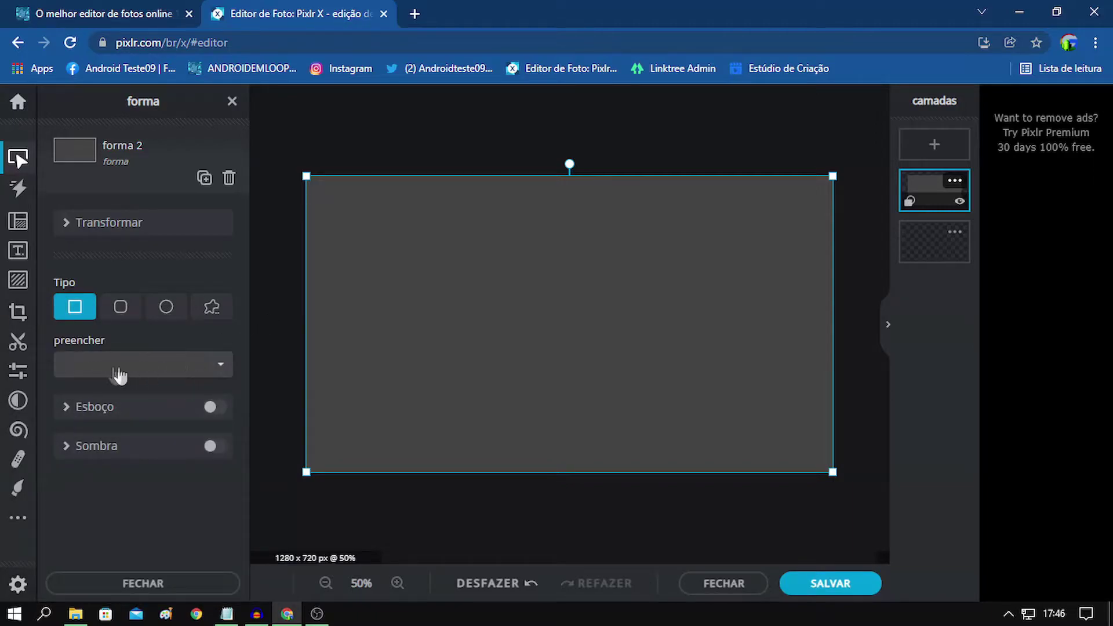
left_click(121, 372)
left_click_drag(74, 537, 37, 537)
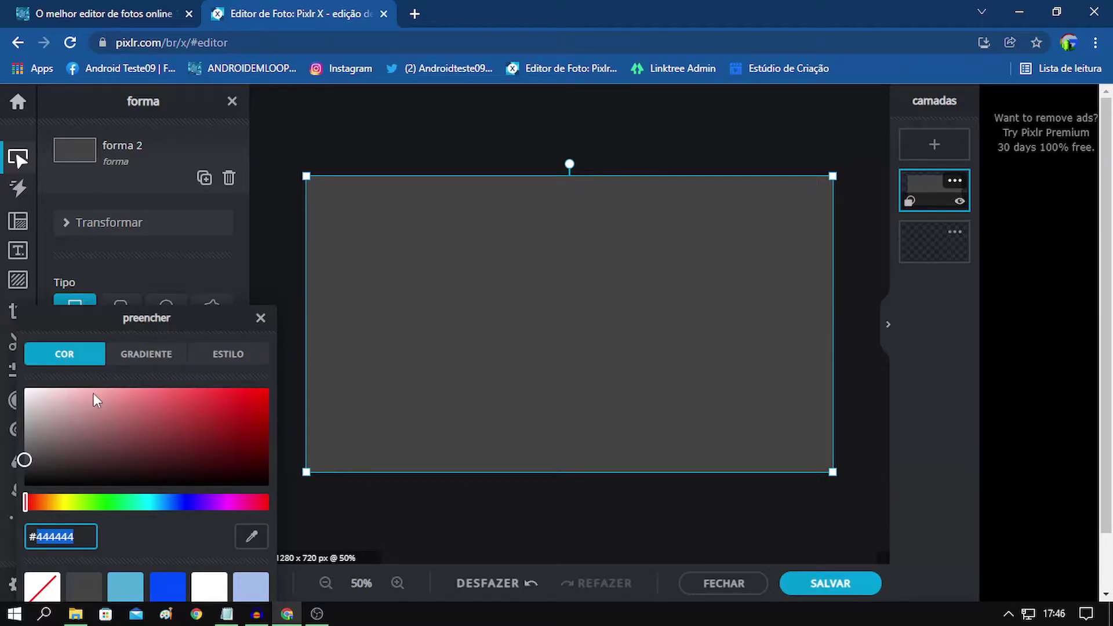
key("ctrl+v")
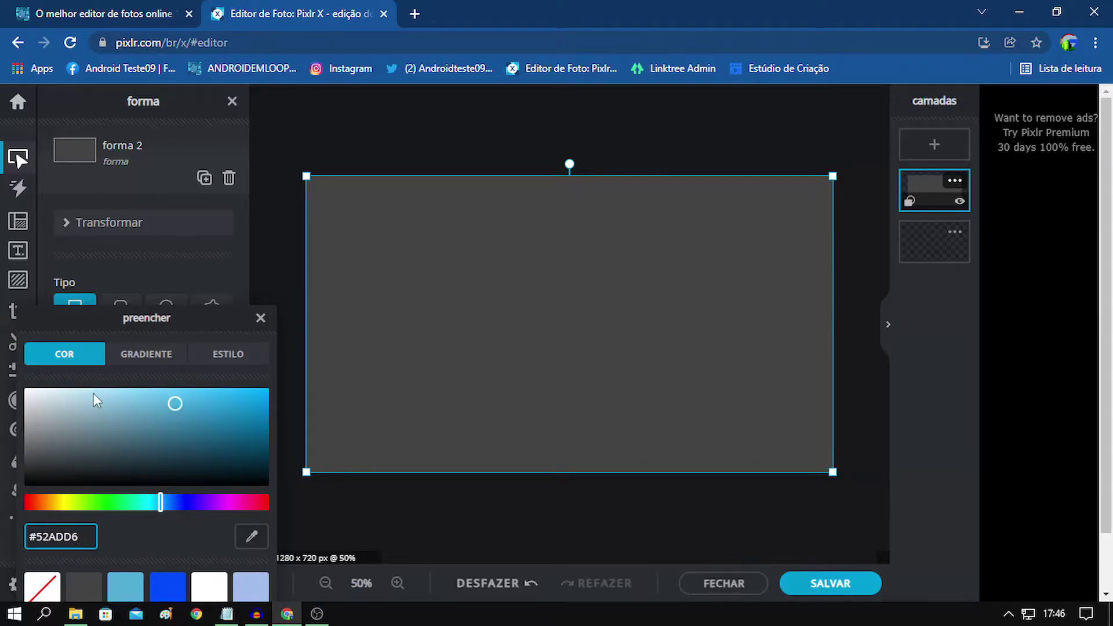
left_click(560, 275)
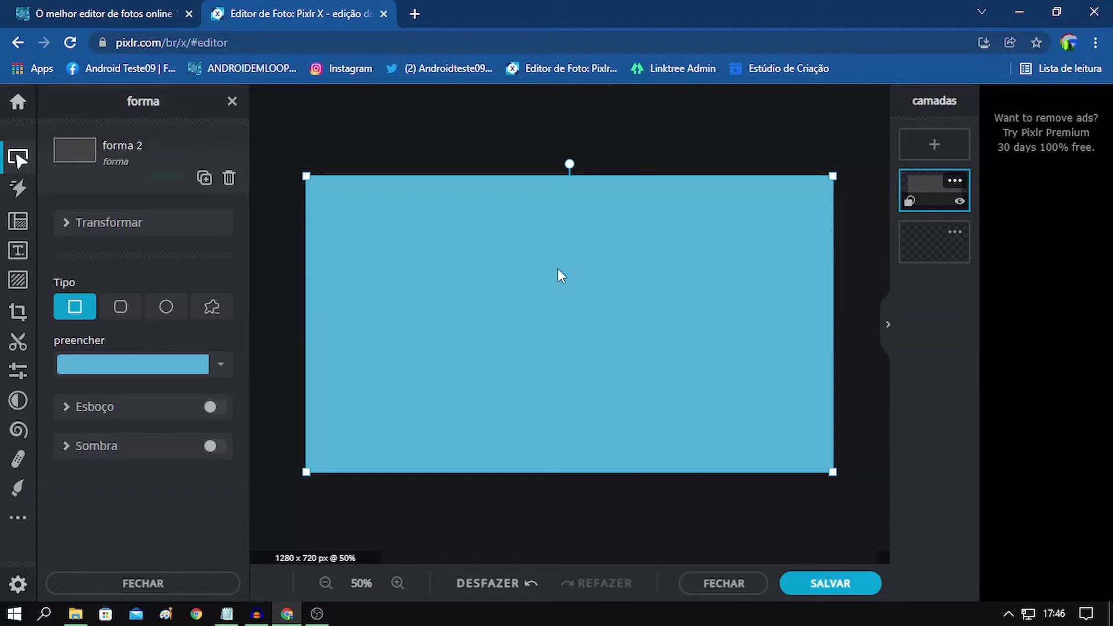
left_click(933, 144)
left_click(481, 348)
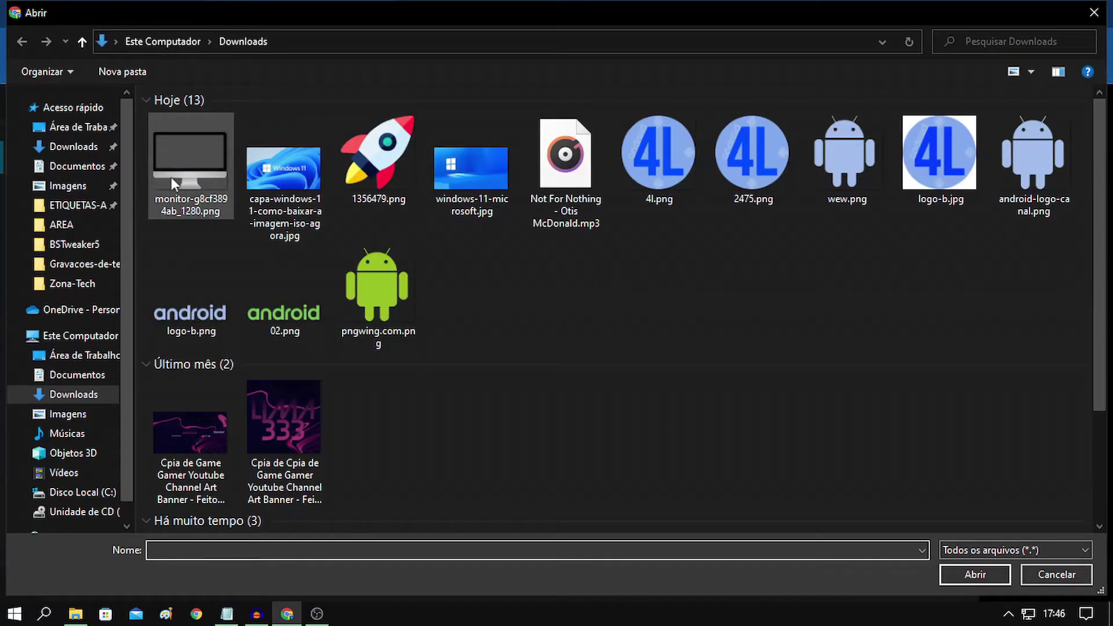
Step: Open monitor-g8cf3894ab_1280.png as a layer, then shrink and centre it on the canvas
left_click(200, 177)
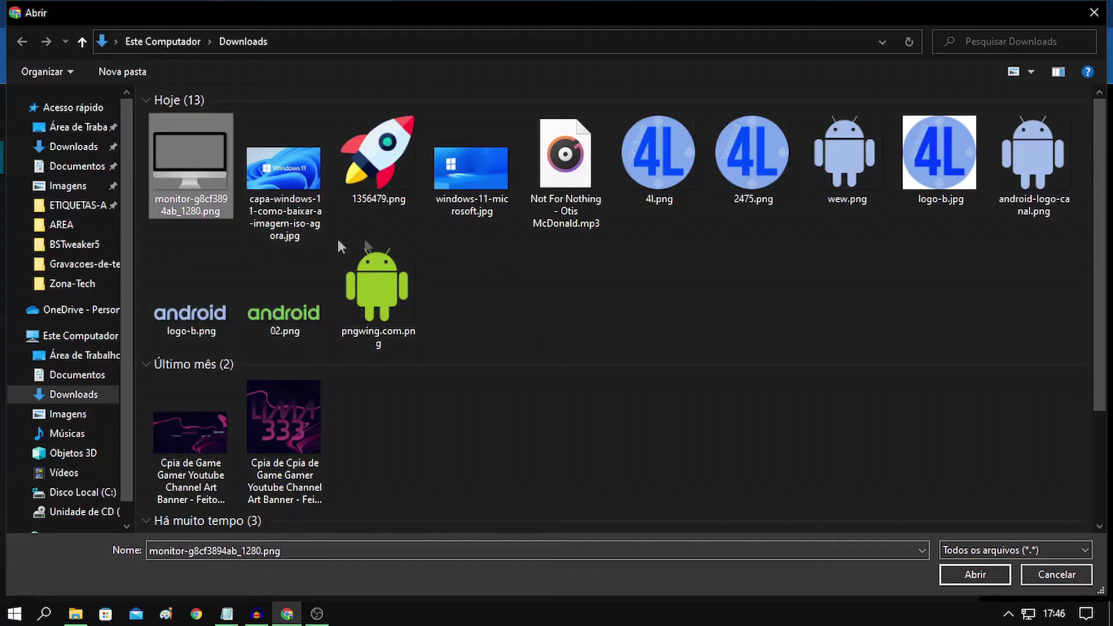
left_click(962, 572)
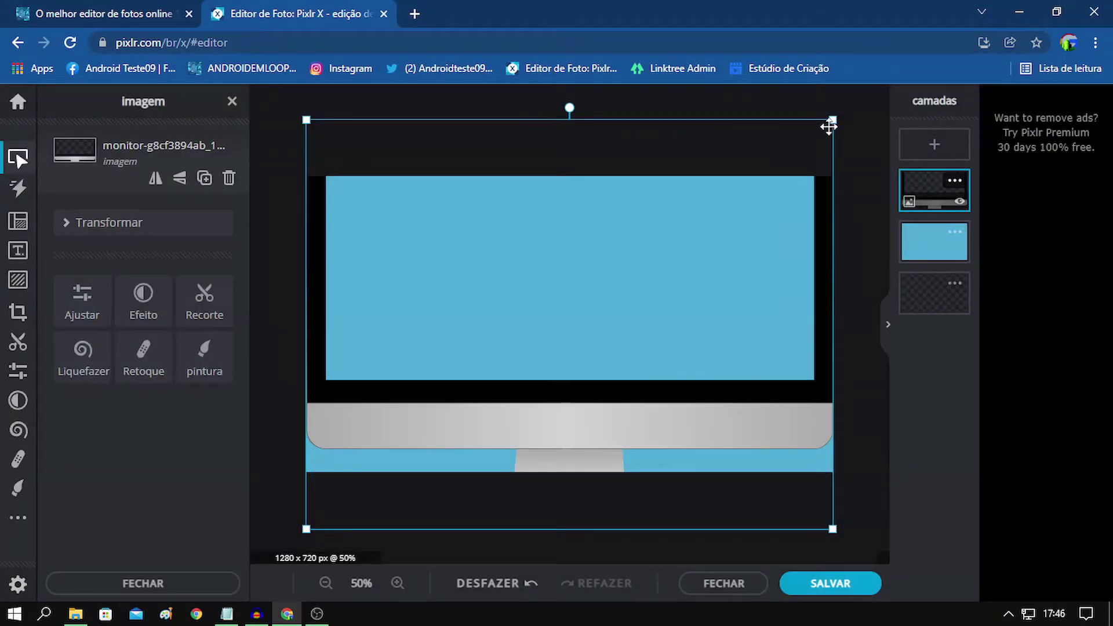
left_click_drag(828, 127, 681, 224)
left_click_drag(496, 357, 566, 303)
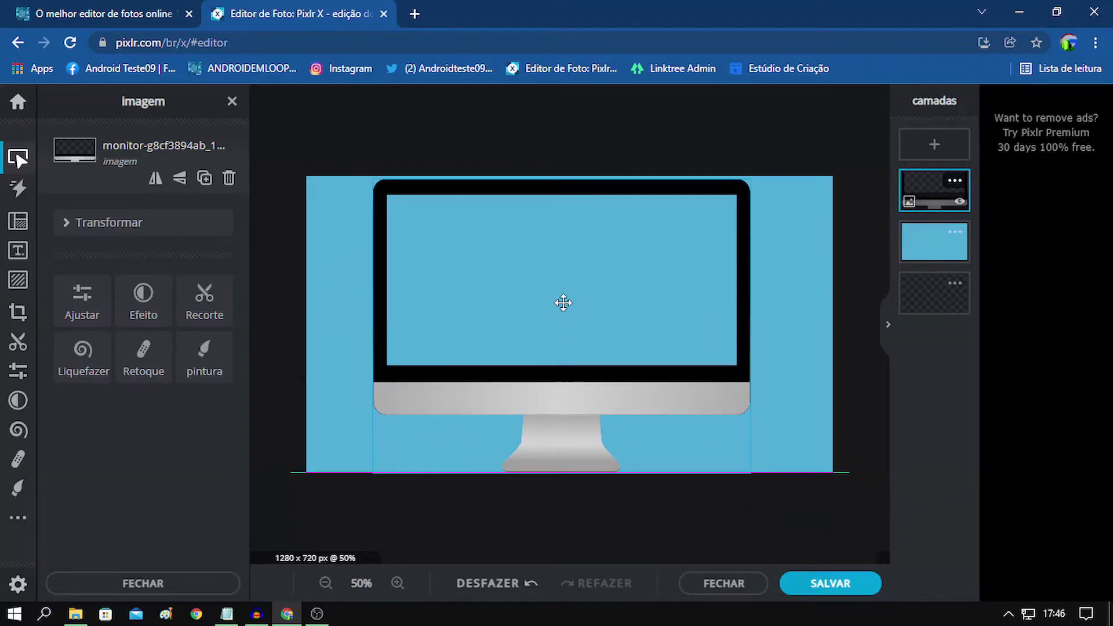
left_click_drag(566, 303, 559, 302)
left_click_drag(741, 183, 720, 186)
left_click_drag(614, 273, 635, 261)
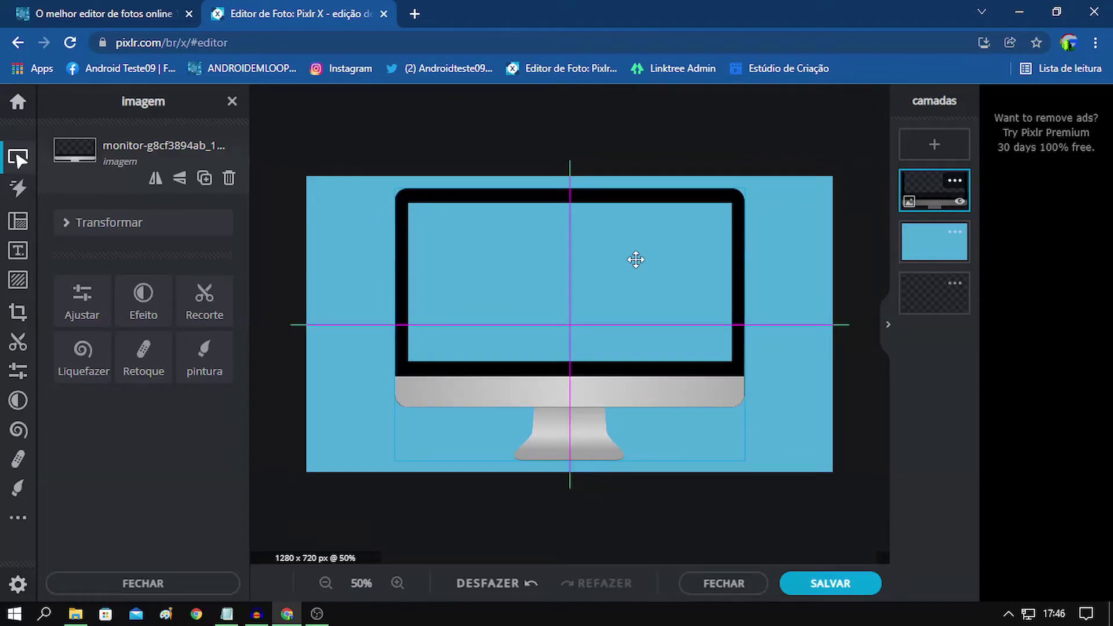
left_click_drag(636, 259, 636, 258)
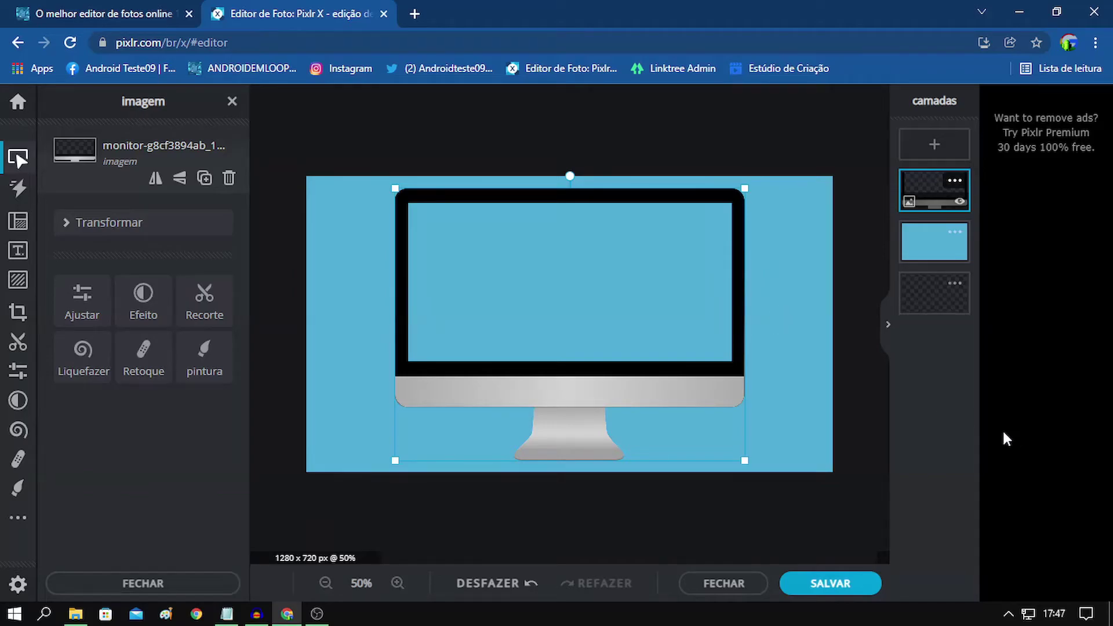
Step: Add windows-11-microsoft.jpg as an image layer and fit it inside the monitor screen
left_click(934, 145)
left_click(510, 355)
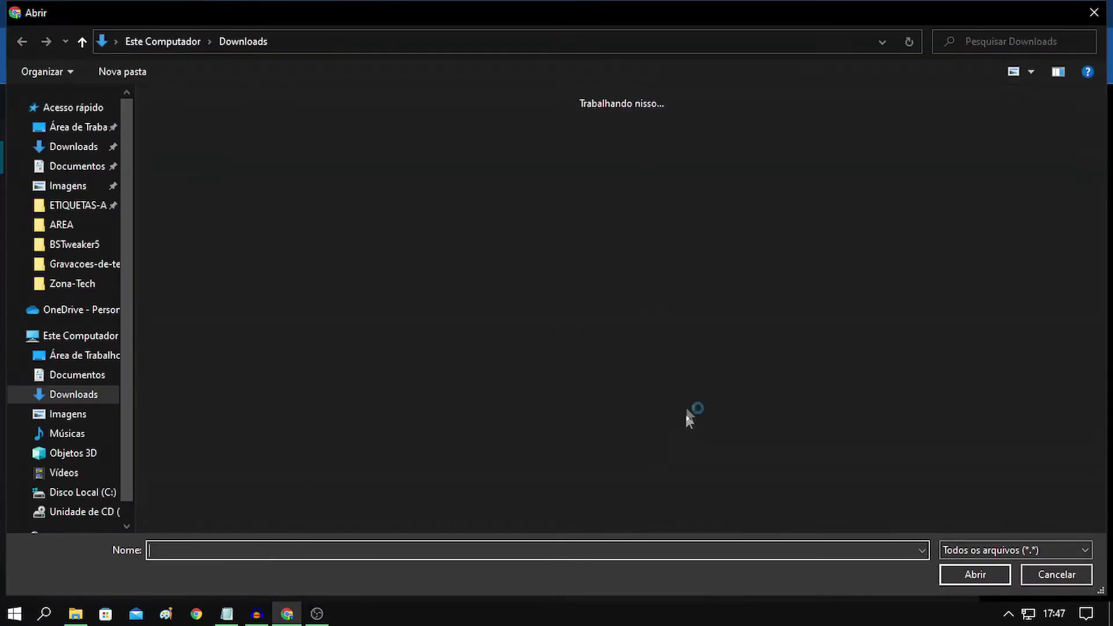
left_click(476, 168)
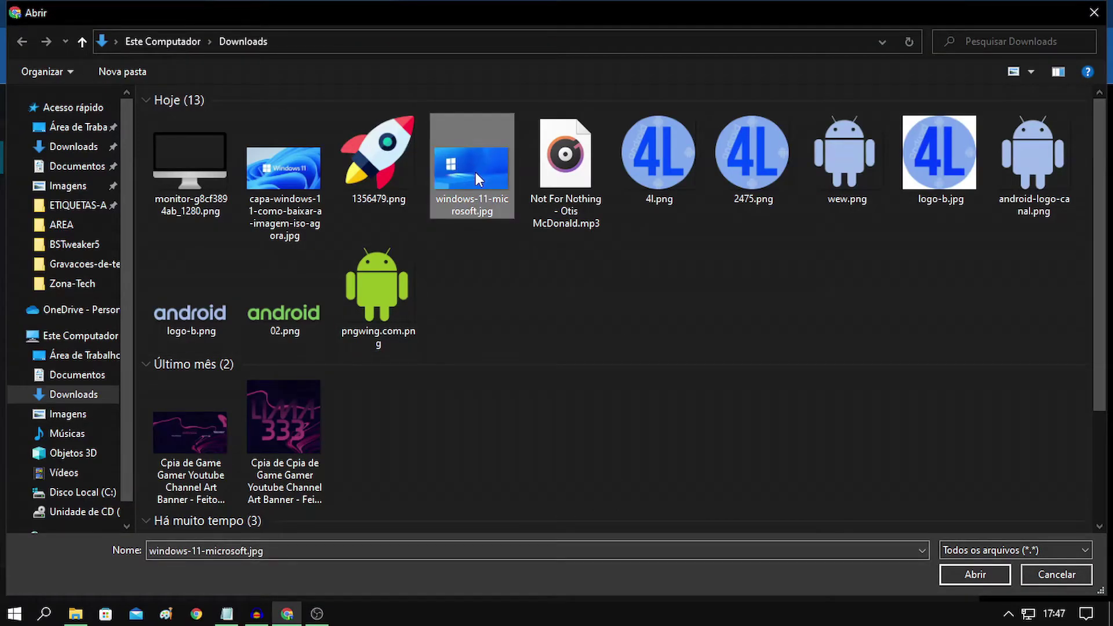
left_click(252, 192)
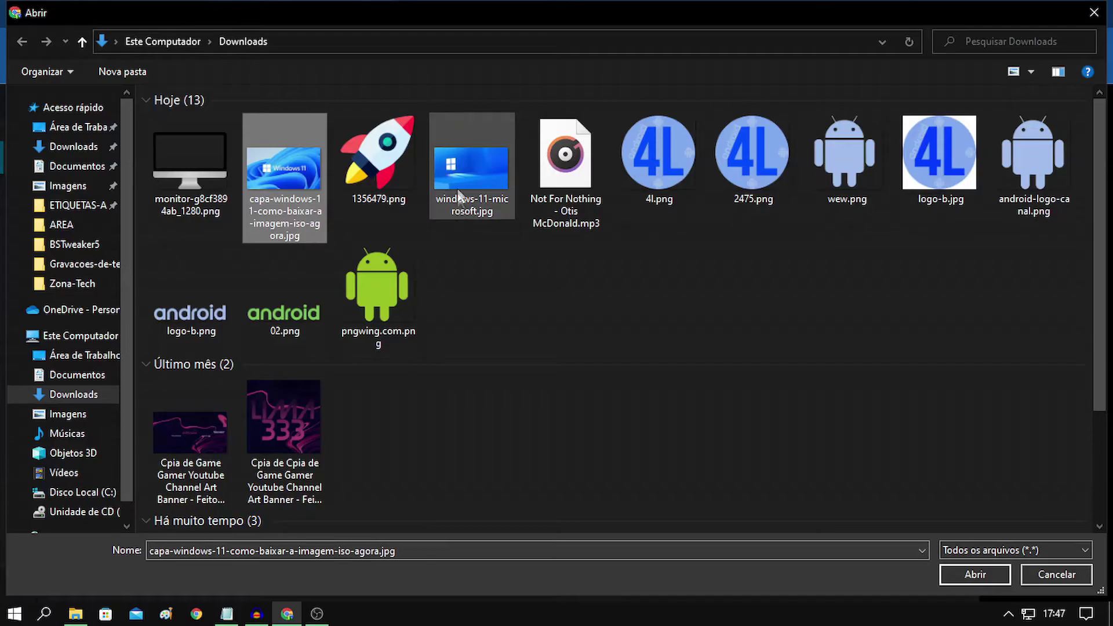
left_click(471, 173)
left_click(962, 577)
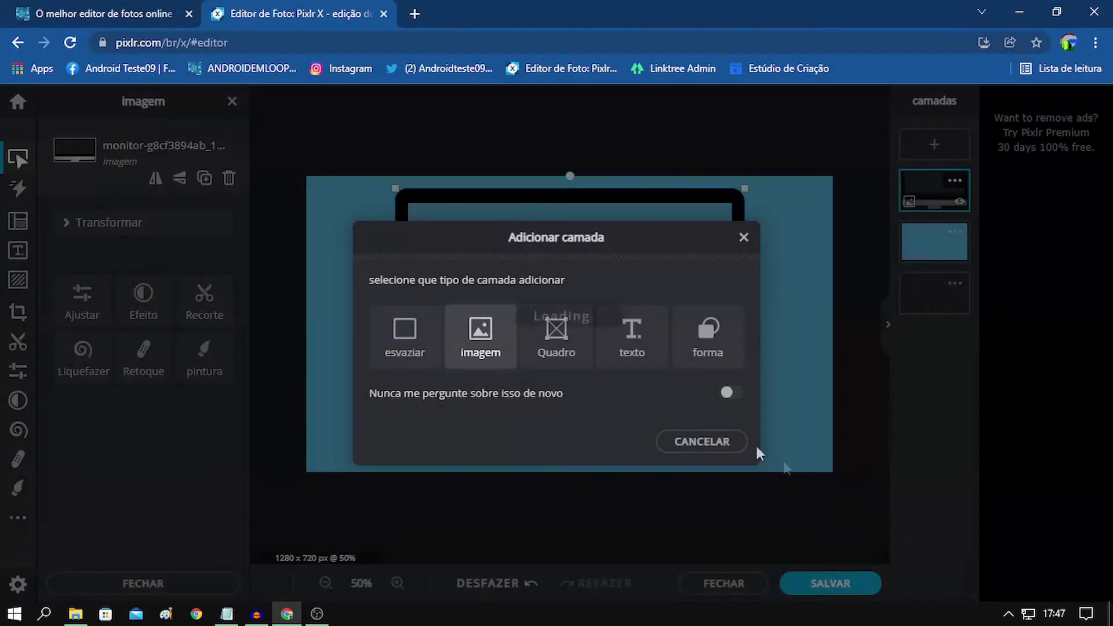
mouse_move(621, 359)
left_mouse_down()
mouse_move(621, 332)
mouse_move(636, 331)
left_mouse_up()
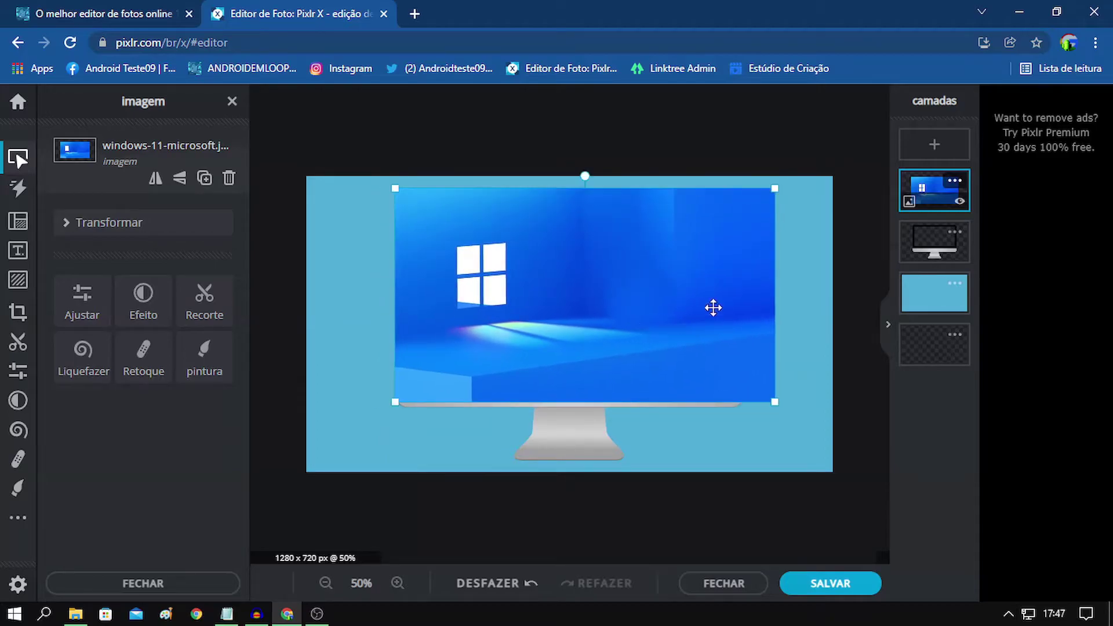
left_click_drag(775, 191, 716, 226)
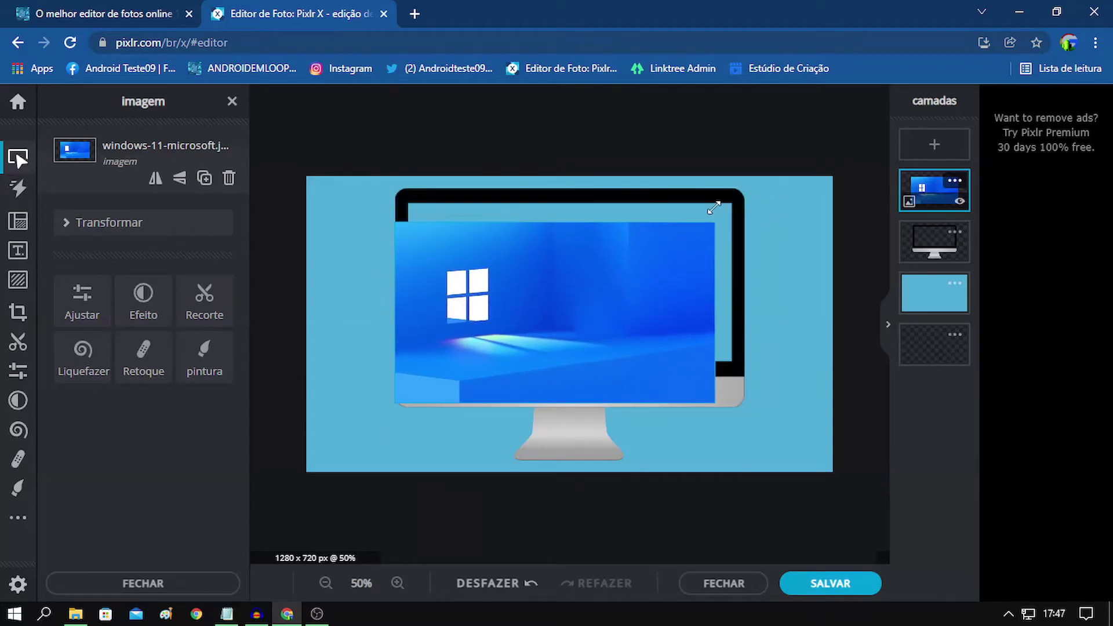
mouse_move(648, 278)
left_mouse_down()
mouse_move(668, 308)
mouse_move(657, 306)
left_mouse_up()
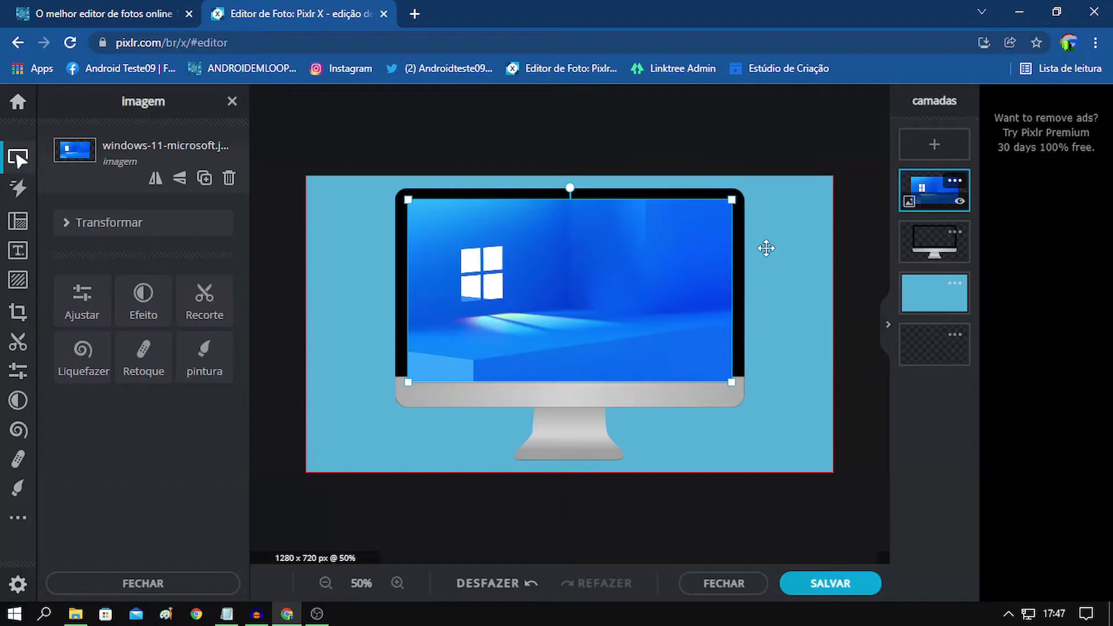
Step: Move the monitor layer above the wallpaper and delete the empty bottom layer
left_click_drag(934, 256, 934, 216)
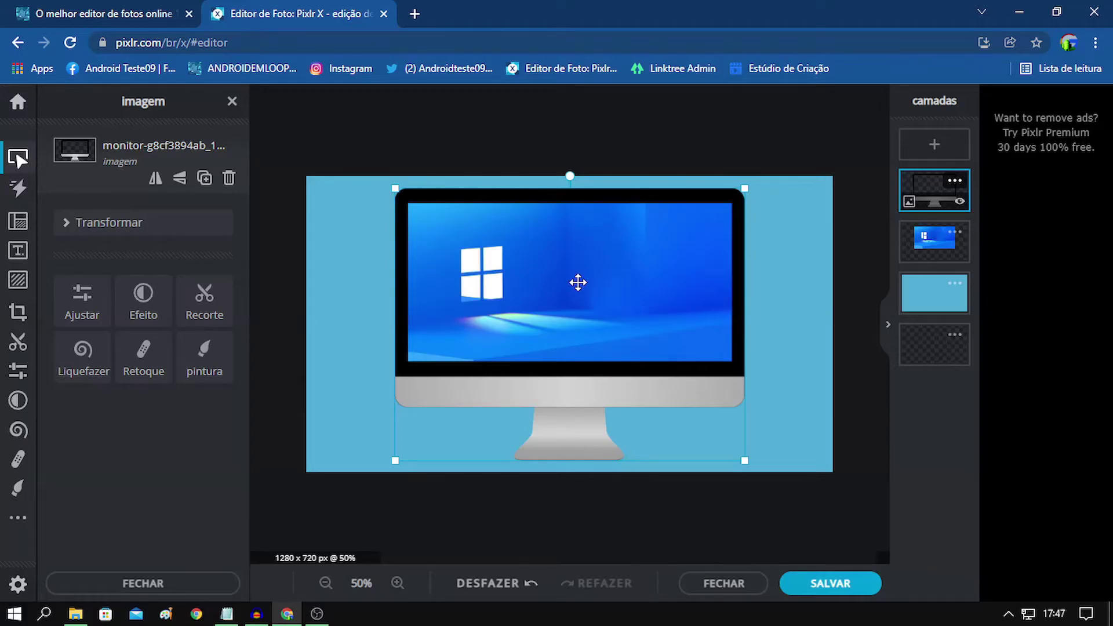
left_click(328, 265)
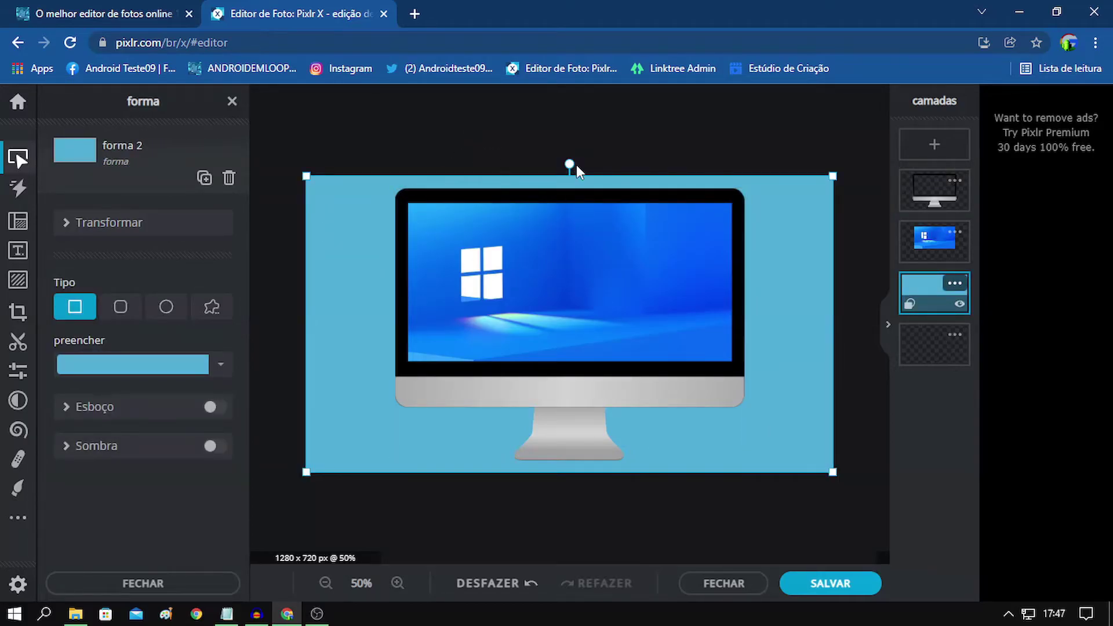
left_click(932, 353)
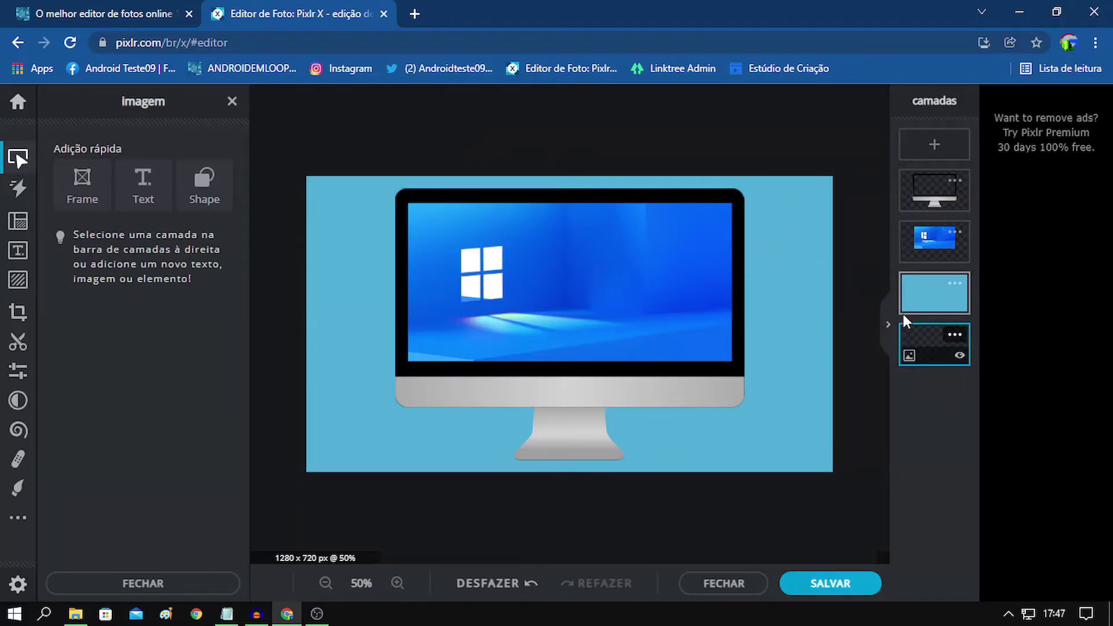
key("Delete")
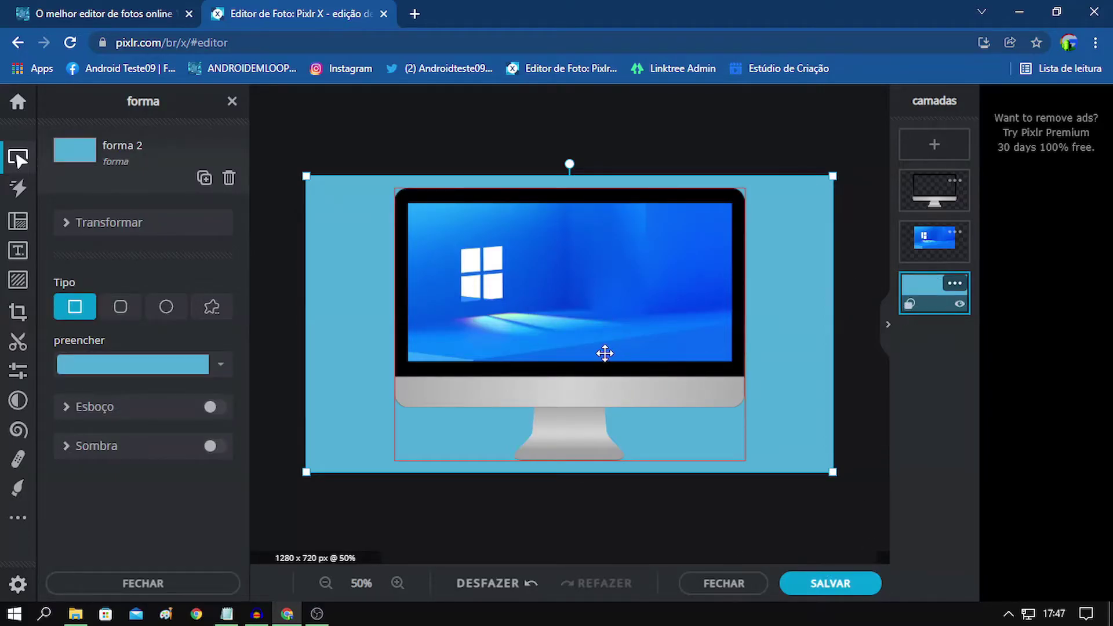
left_click(934, 145)
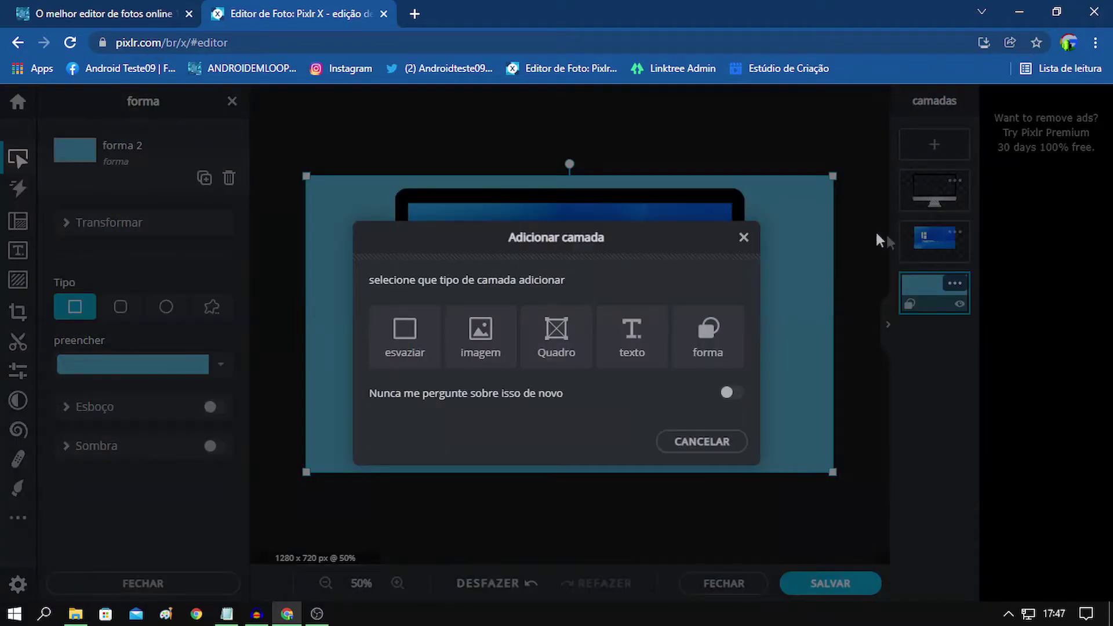
Step: Add a rectangle rotated about 45° and stretch it diagonally down-right from the monitor
left_click(705, 335)
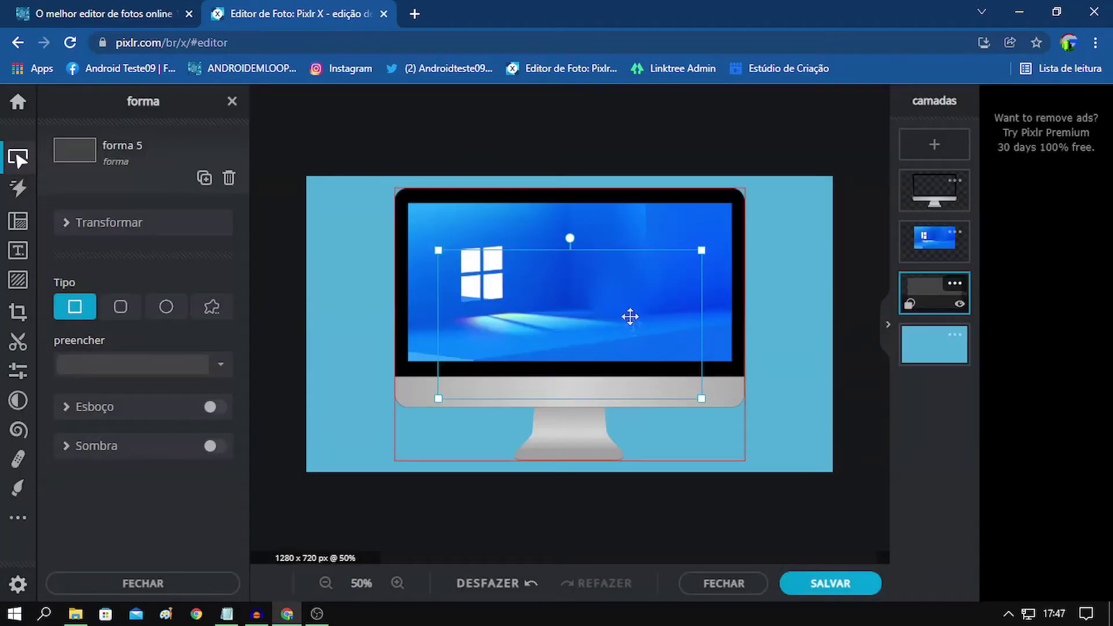
mouse_move(570, 238)
left_mouse_down()
mouse_move(632, 262)
mouse_move(626, 239)
left_mouse_up()
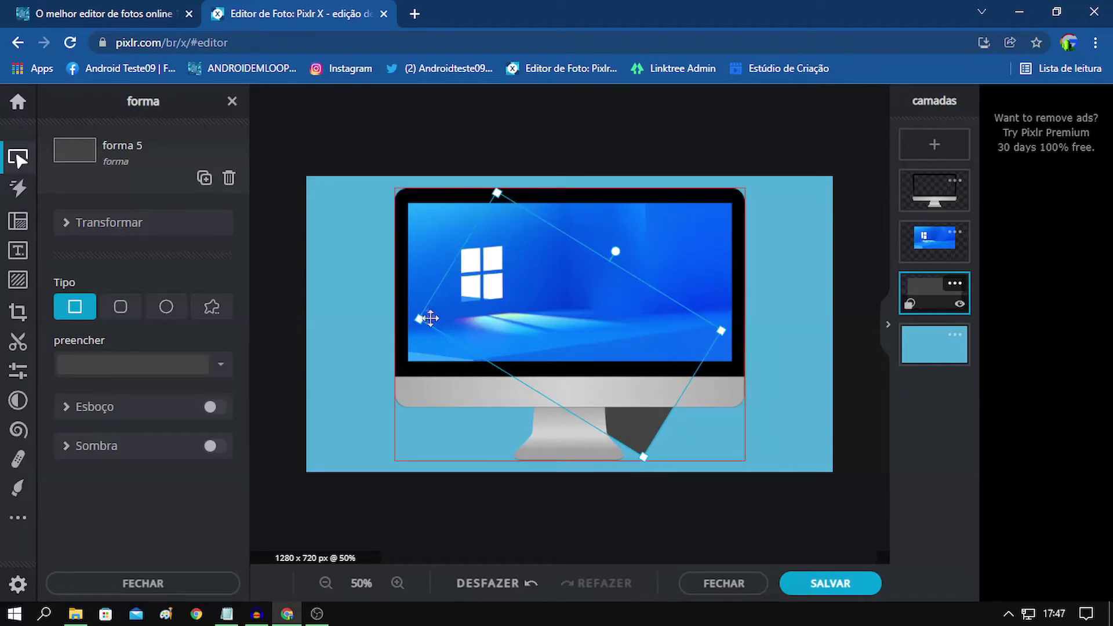
left_click_drag(420, 319, 290, 347)
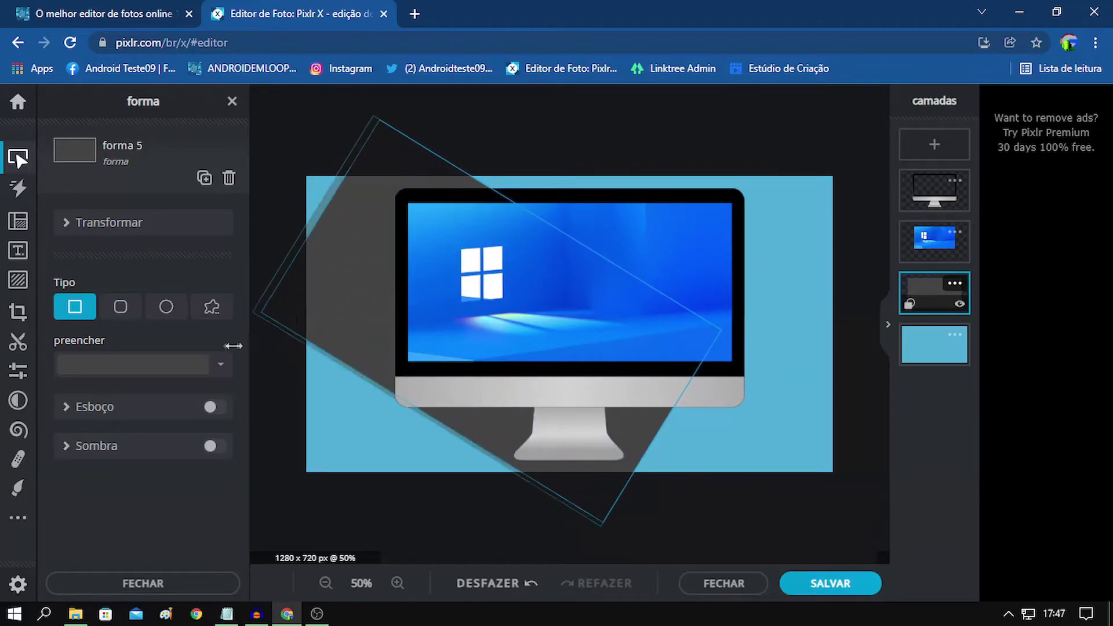
mouse_move(380, 281)
left_mouse_down()
mouse_move(502, 382)
mouse_move(512, 373)
left_mouse_up()
left_click(227, 613)
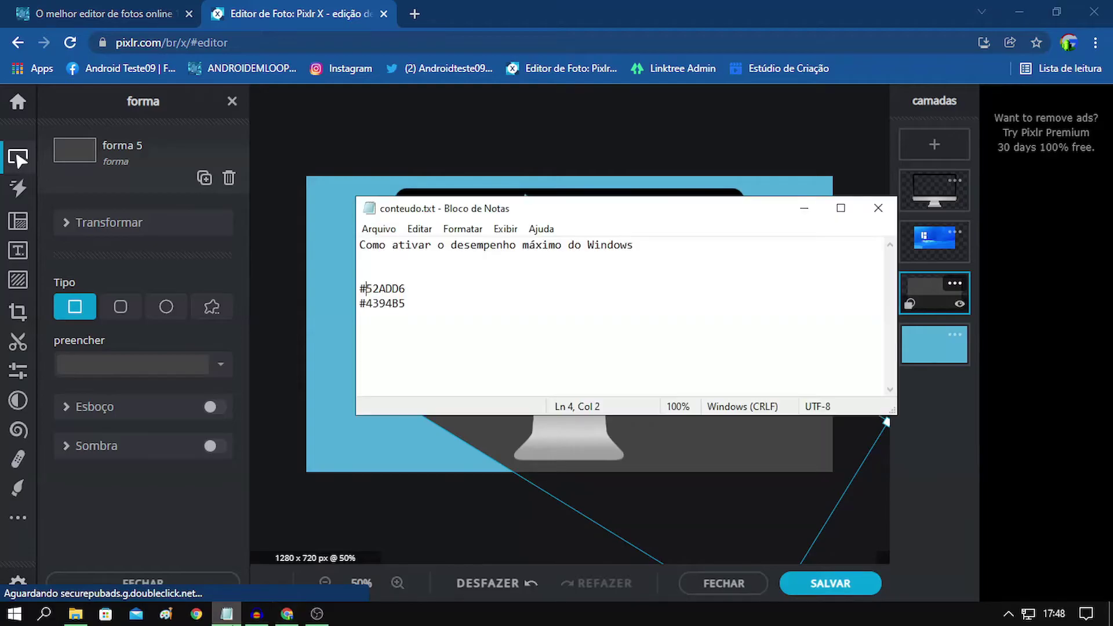
Step: Copy 4394B5 from the notes and paste it as the shadow shape's fill hex value
left_click_drag(407, 304, 372, 307)
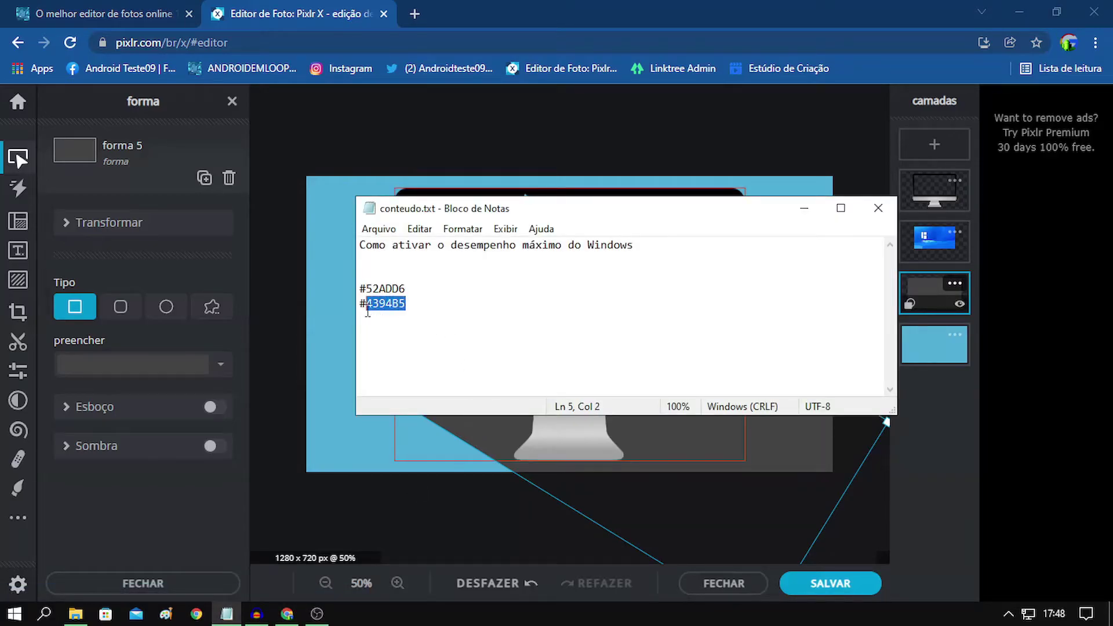
right_click(368, 310)
left_click(414, 356)
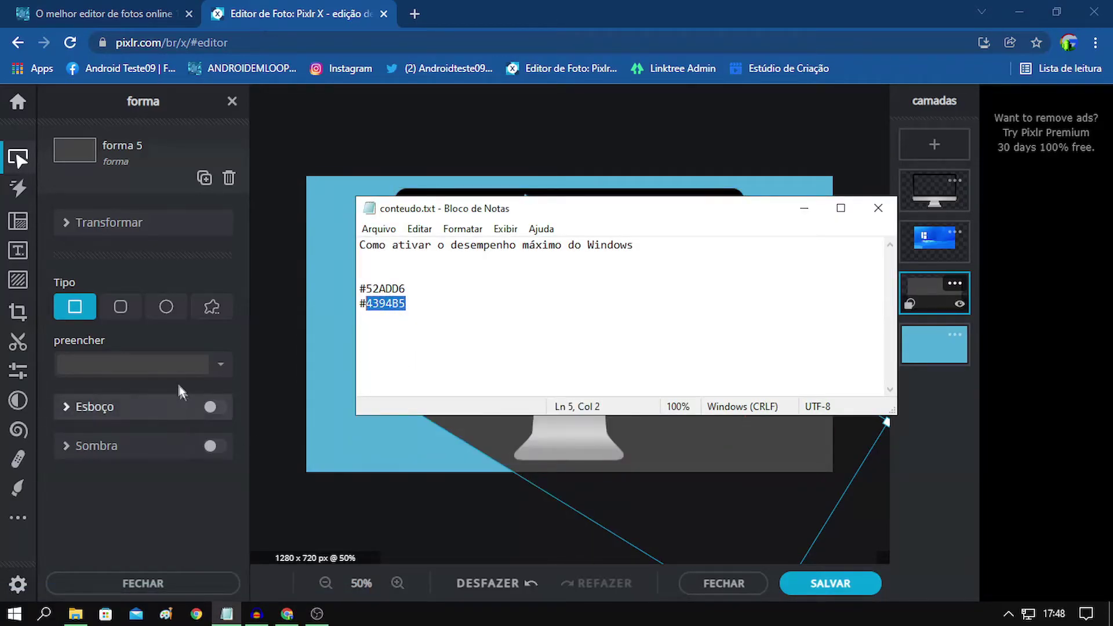
left_click(161, 366)
left_click_drag(81, 529, 54, 537)
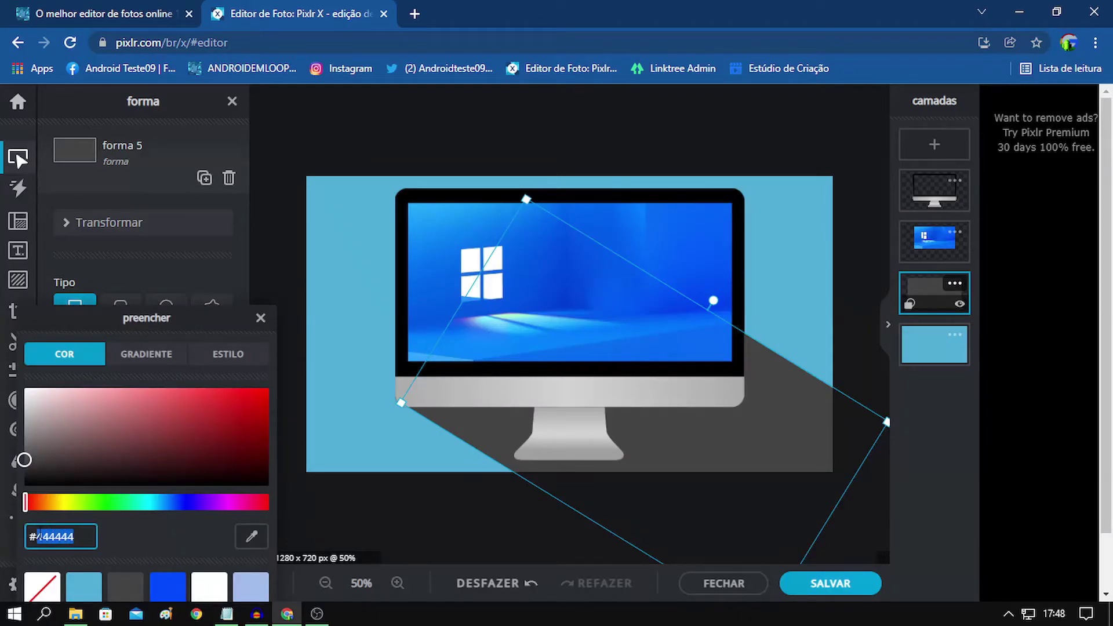
key("ctrl+v")
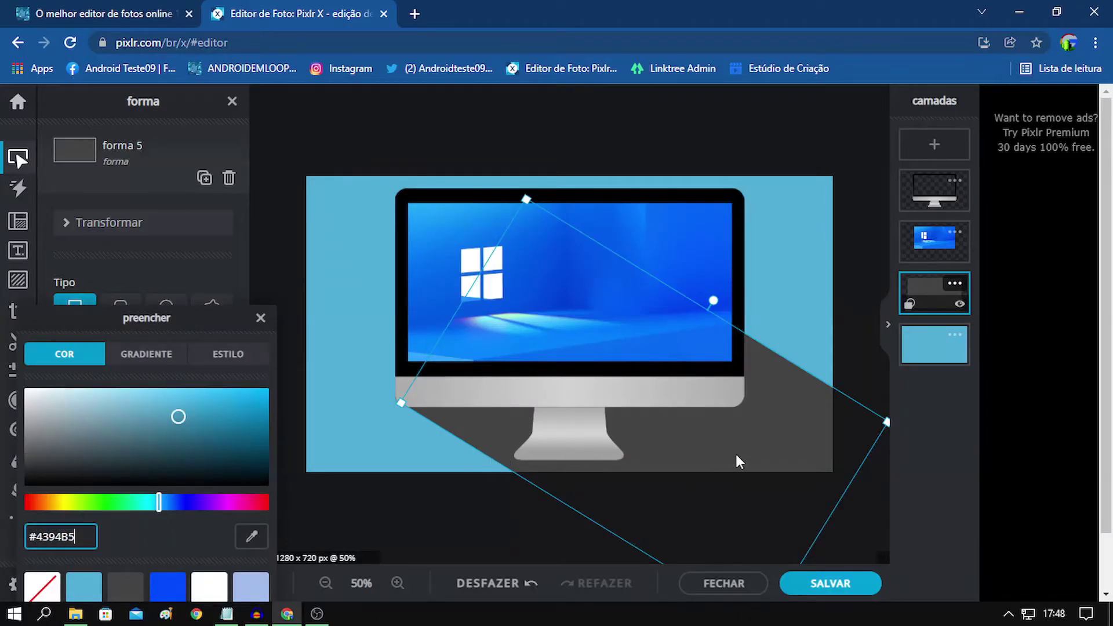
key("Return")
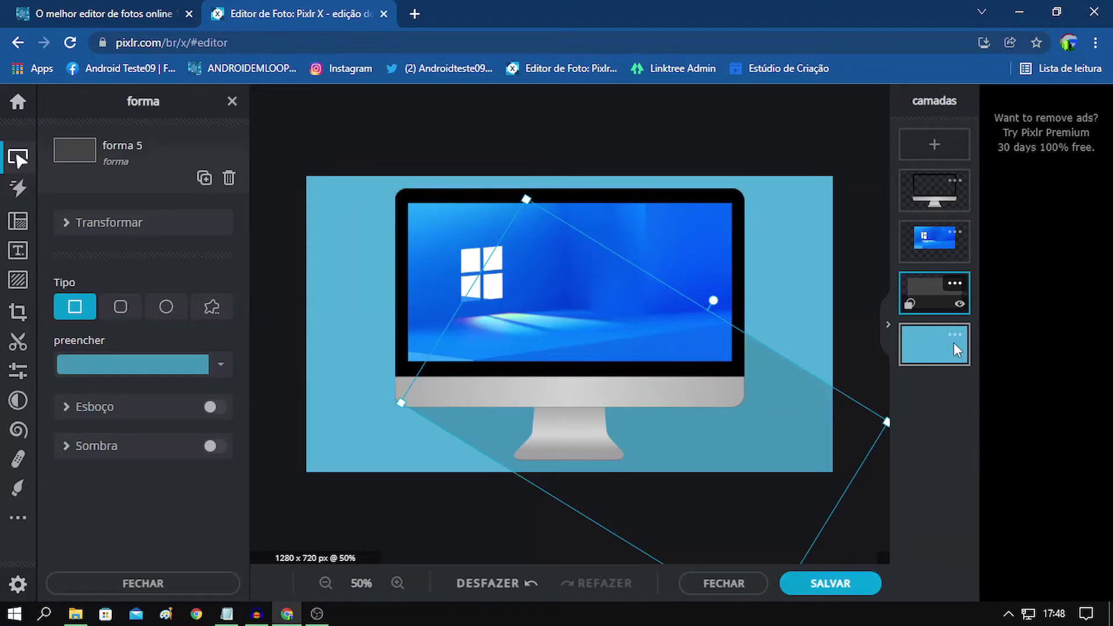
left_click(954, 336)
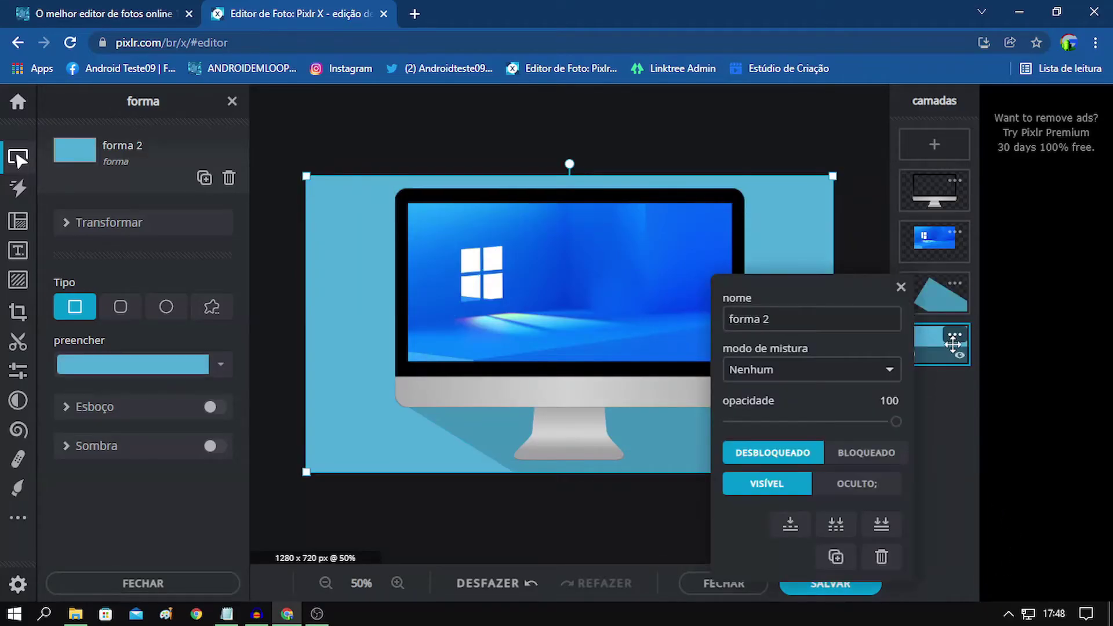
left_click(836, 556)
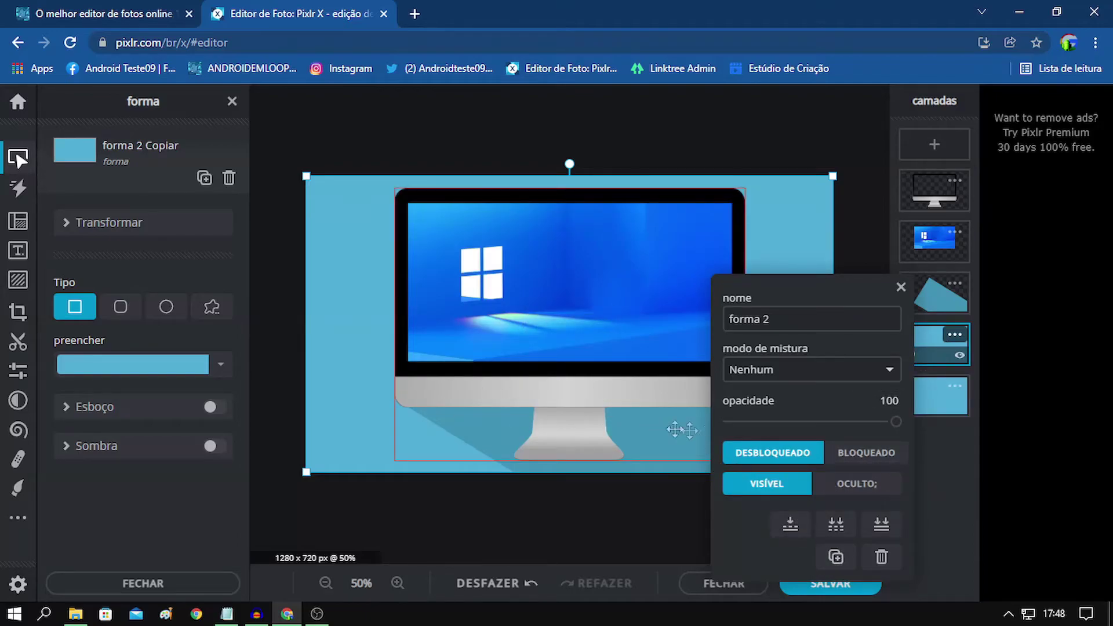
left_click(941, 393)
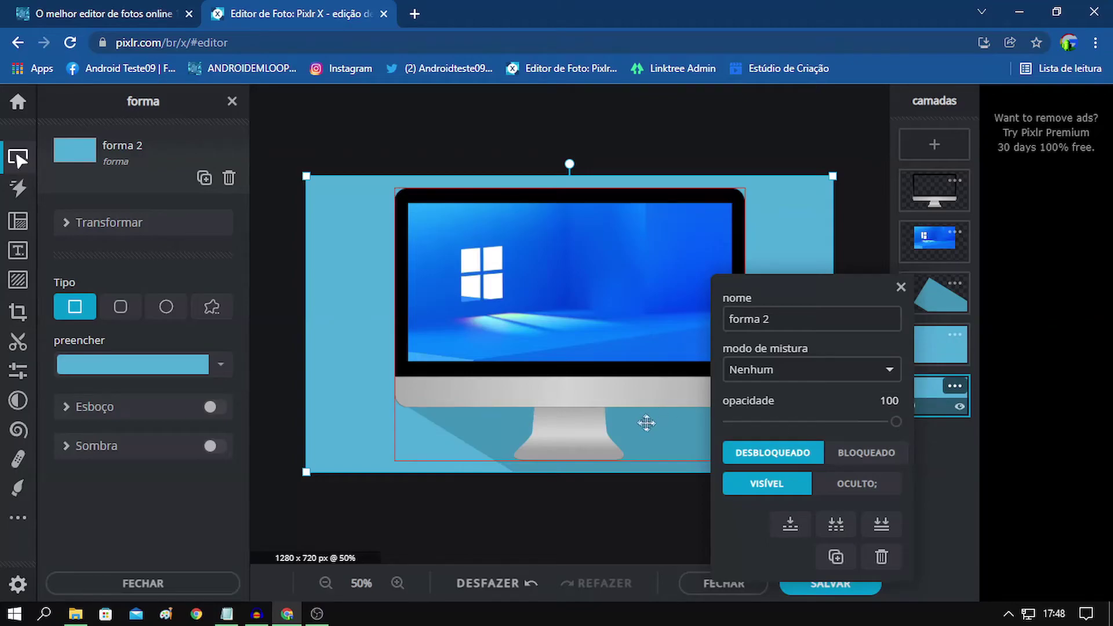
left_click(899, 293)
mouse_move(788, 414)
left_mouse_down()
mouse_move(814, 391)
mouse_move(792, 417)
left_mouse_up()
left_click(944, 399)
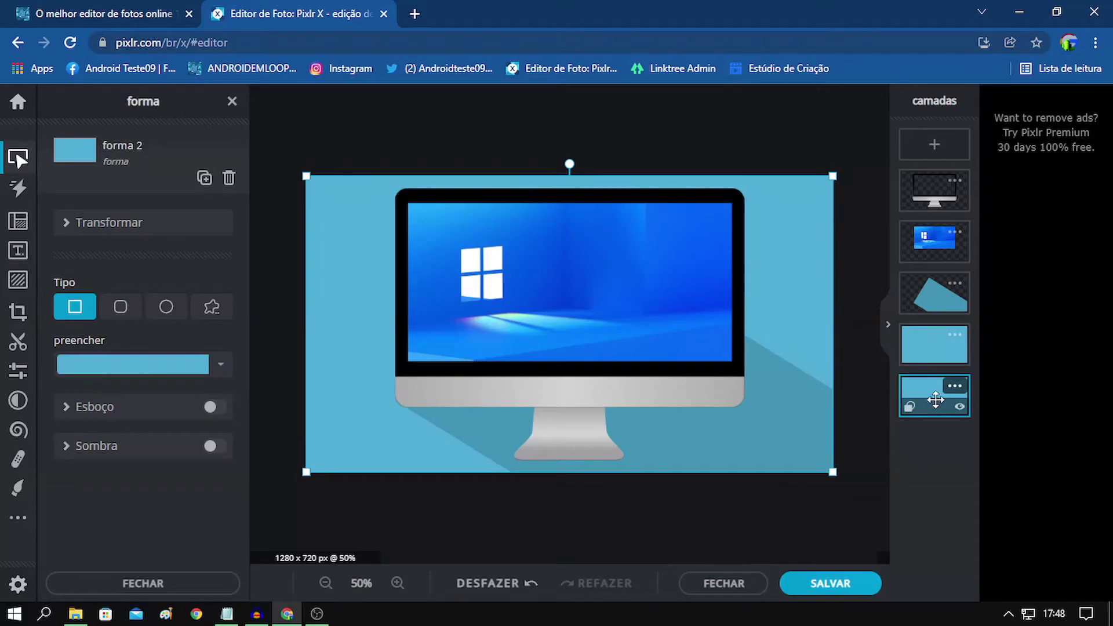
left_click_drag(801, 291, 806, 296, "alt")
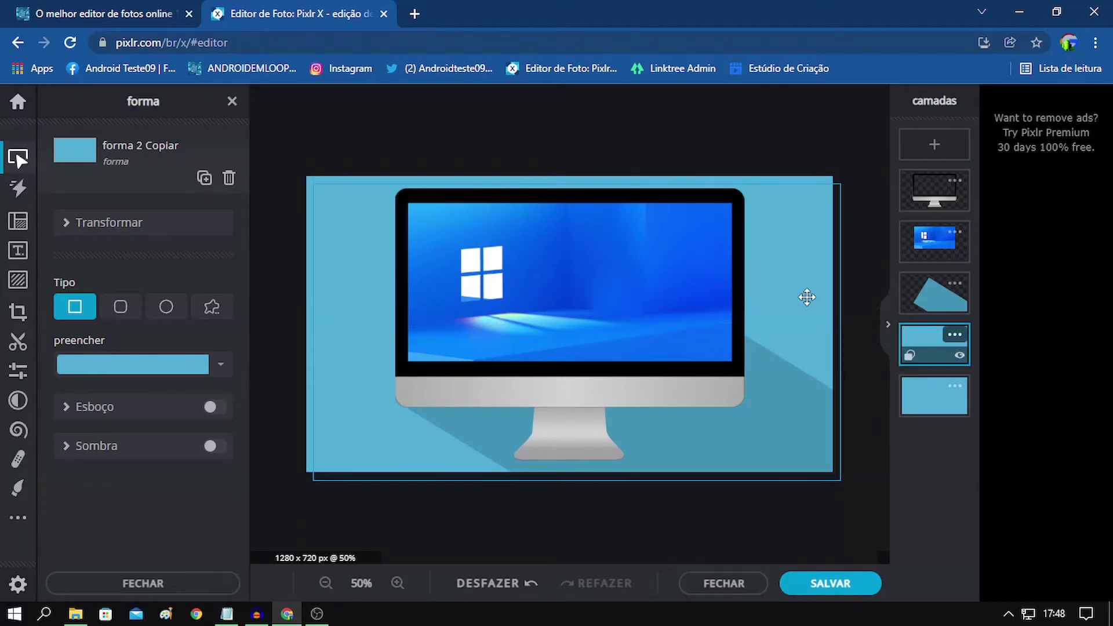
left_click_drag(807, 297, 801, 293)
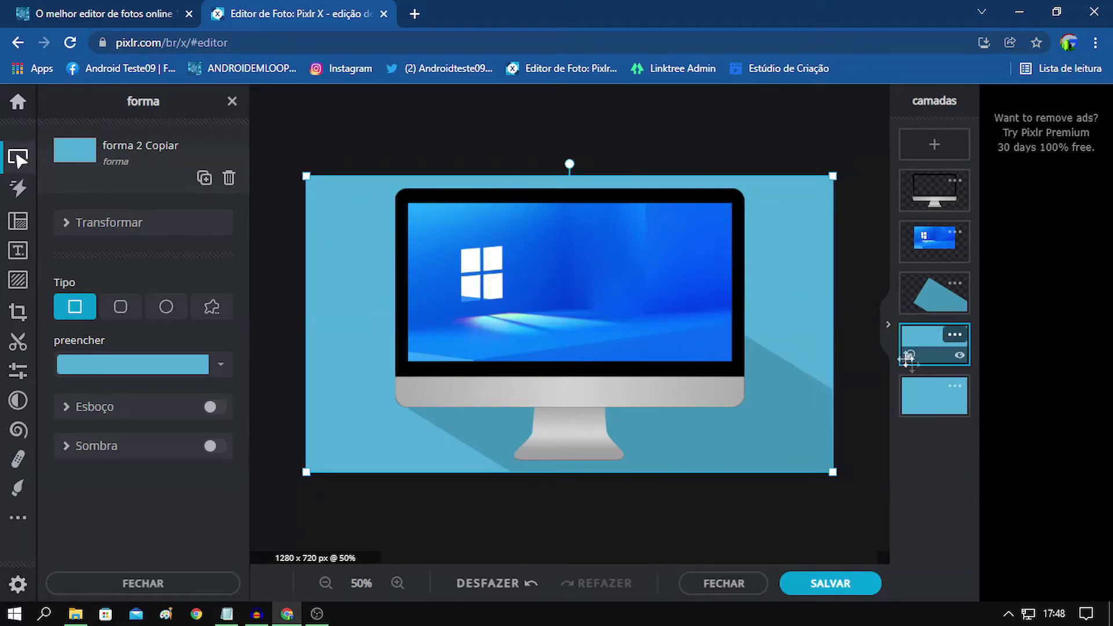
left_click(925, 408)
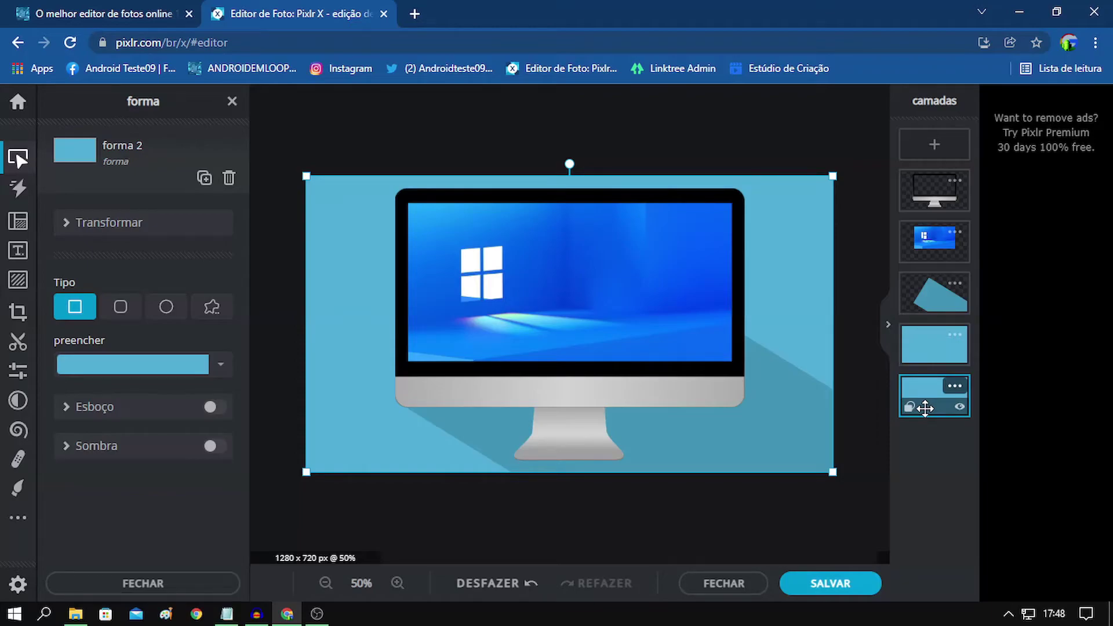
key("ctrl+z")
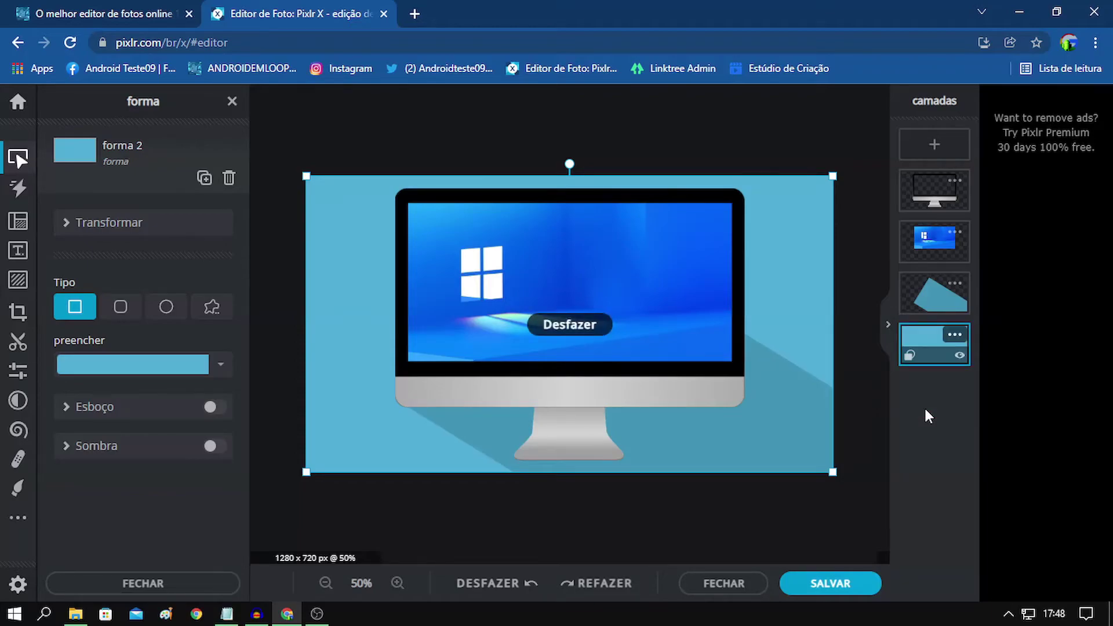
left_click(950, 296)
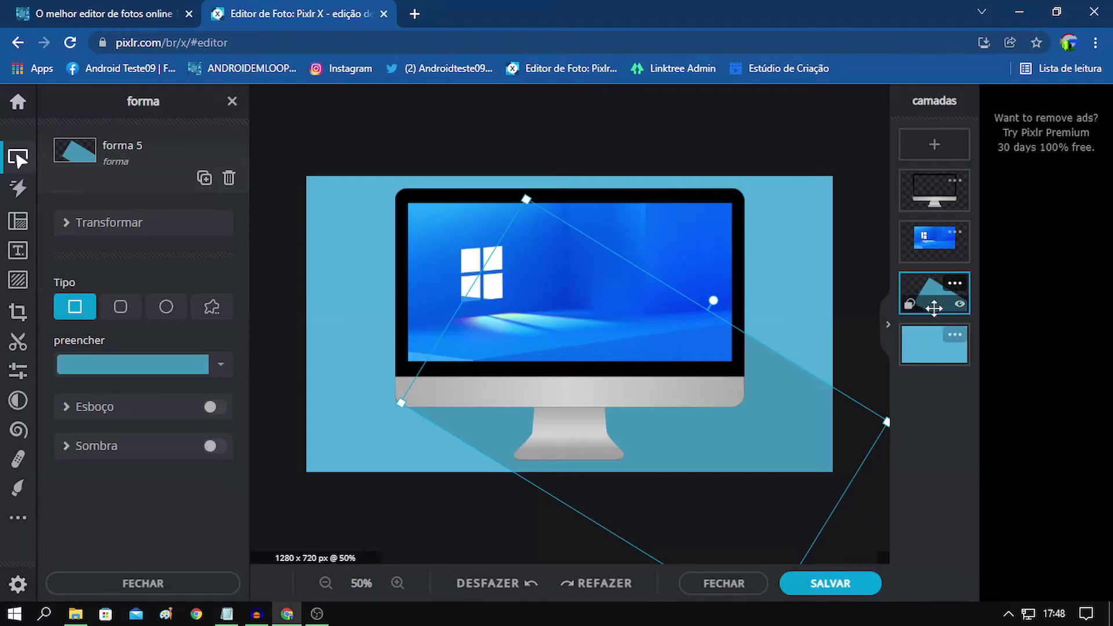
Step: Duplicate the forma 5 shadow layer and move the copy to the monitor's upper-right corner
left_click(954, 283)
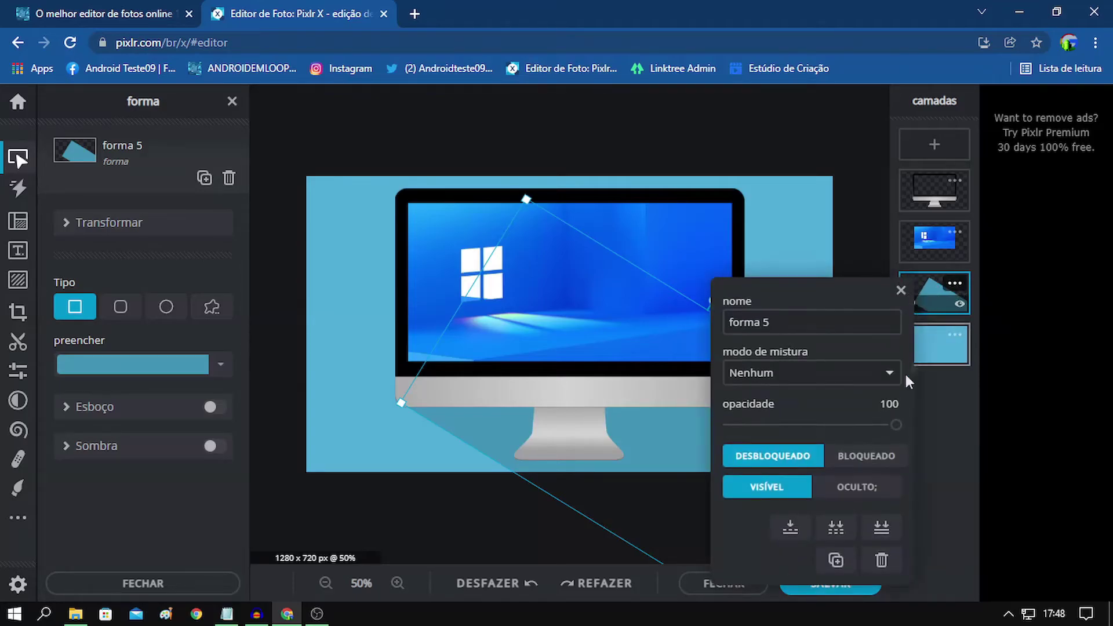
left_click(835, 560)
left_click_drag(600, 392, 584, 356)
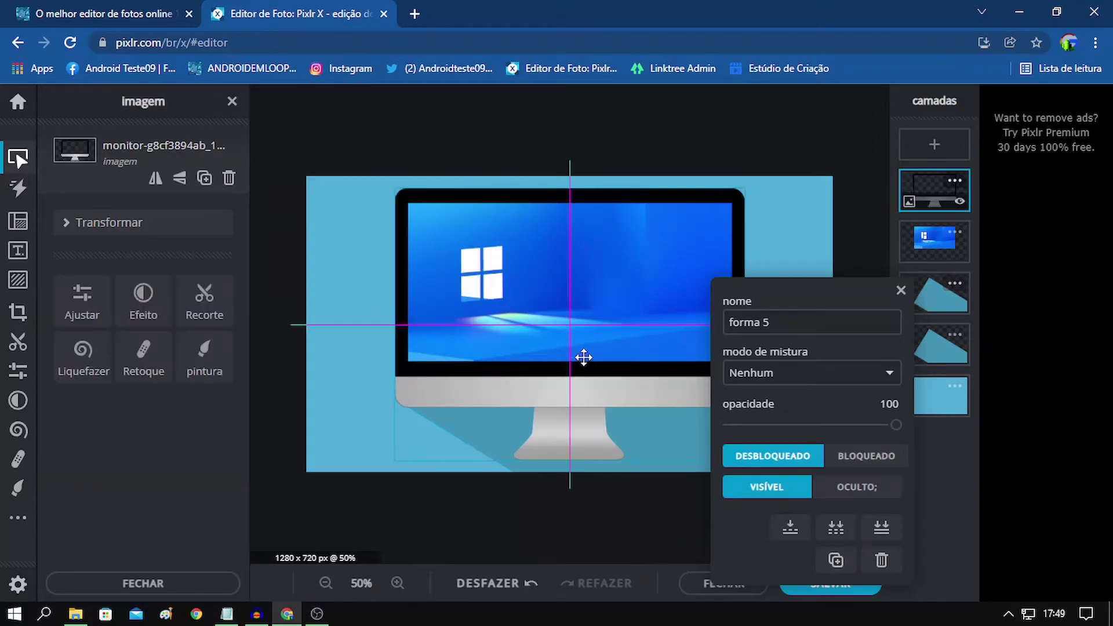
left_click_drag(584, 356, 583, 357)
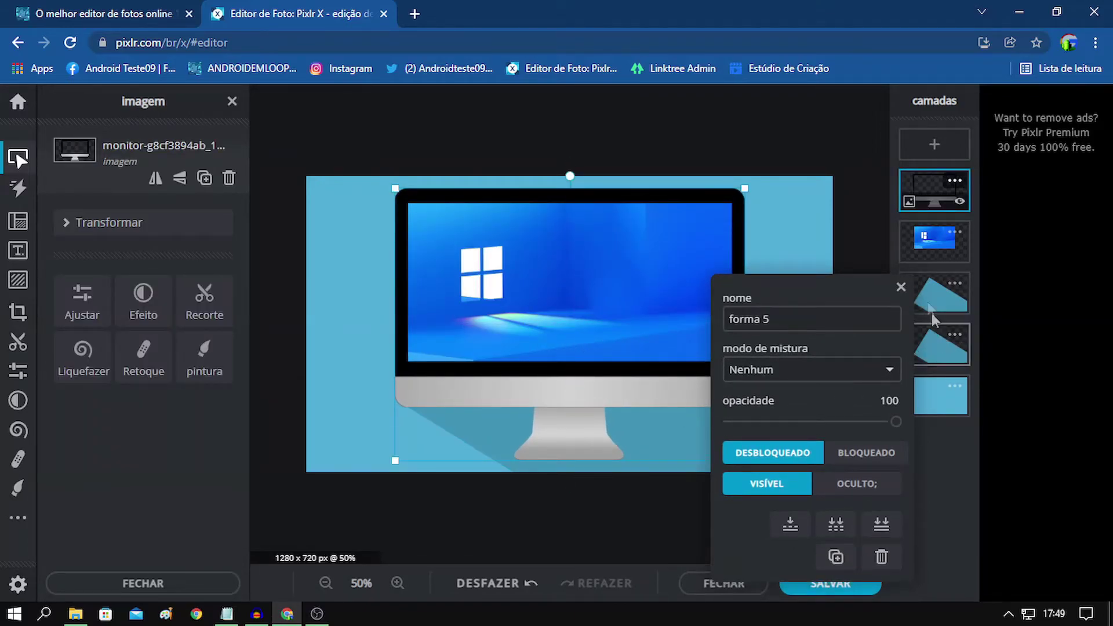
left_click(930, 297)
left_click(901, 286)
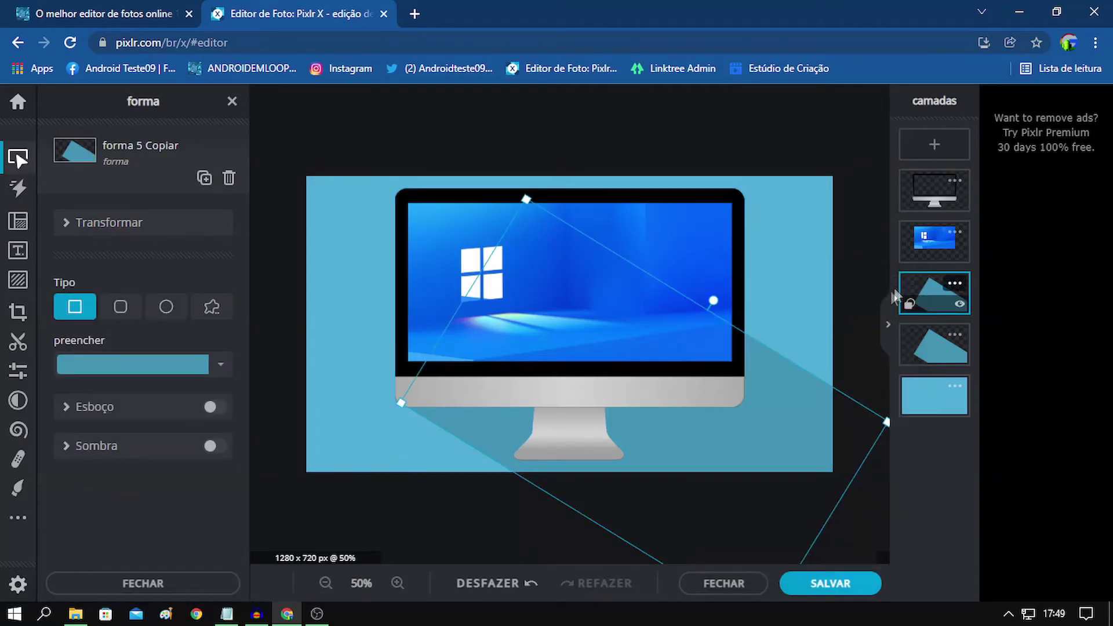
mouse_move(784, 410)
left_mouse_down()
mouse_move(913, 360)
mouse_move(998, 404)
left_mouse_up()
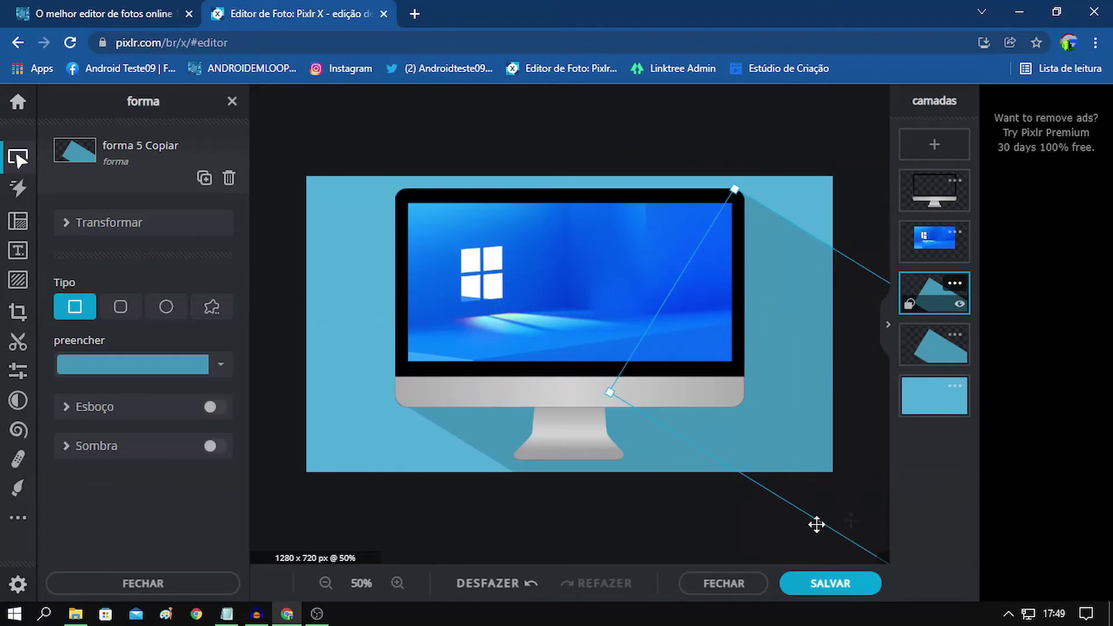
left_click(486, 530)
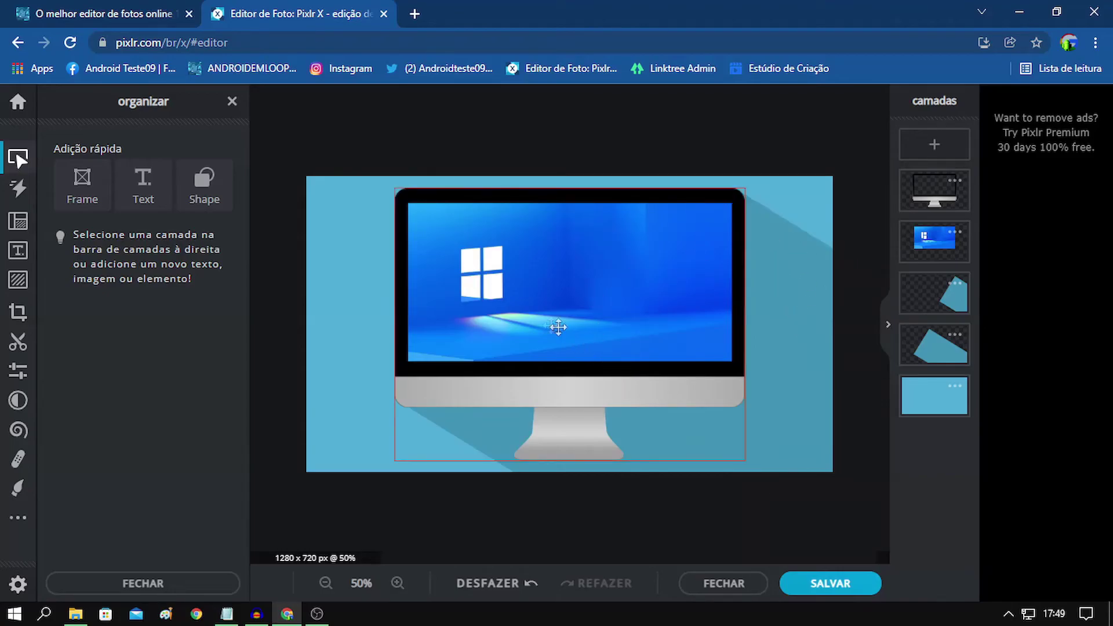
Step: Add the rocket picture 1356479.png as a new image layer
left_click(934, 146)
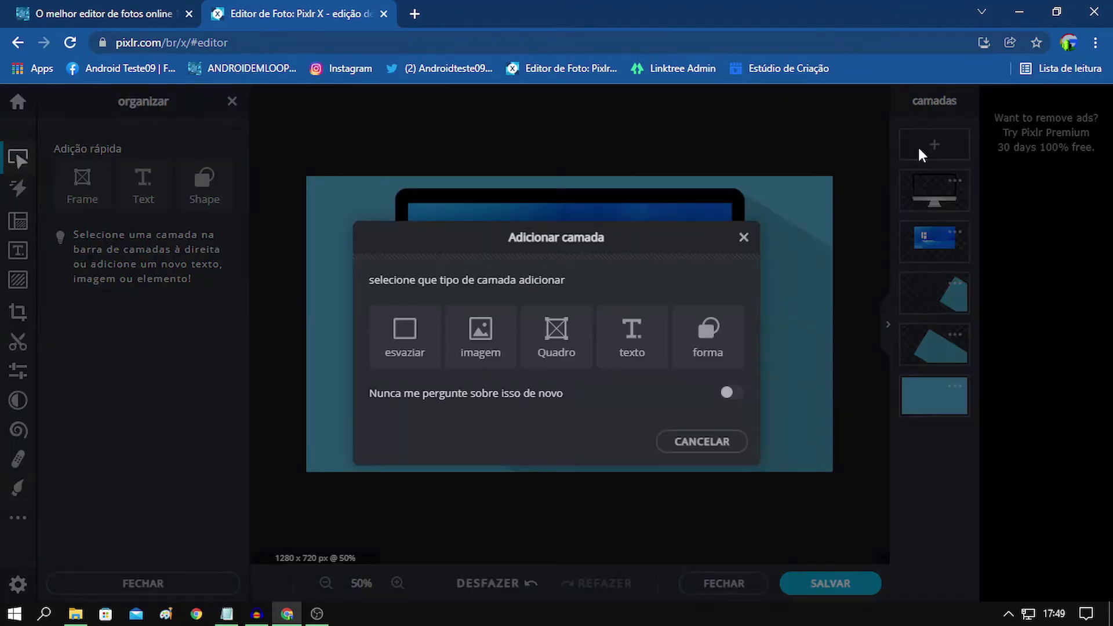
left_click(477, 338)
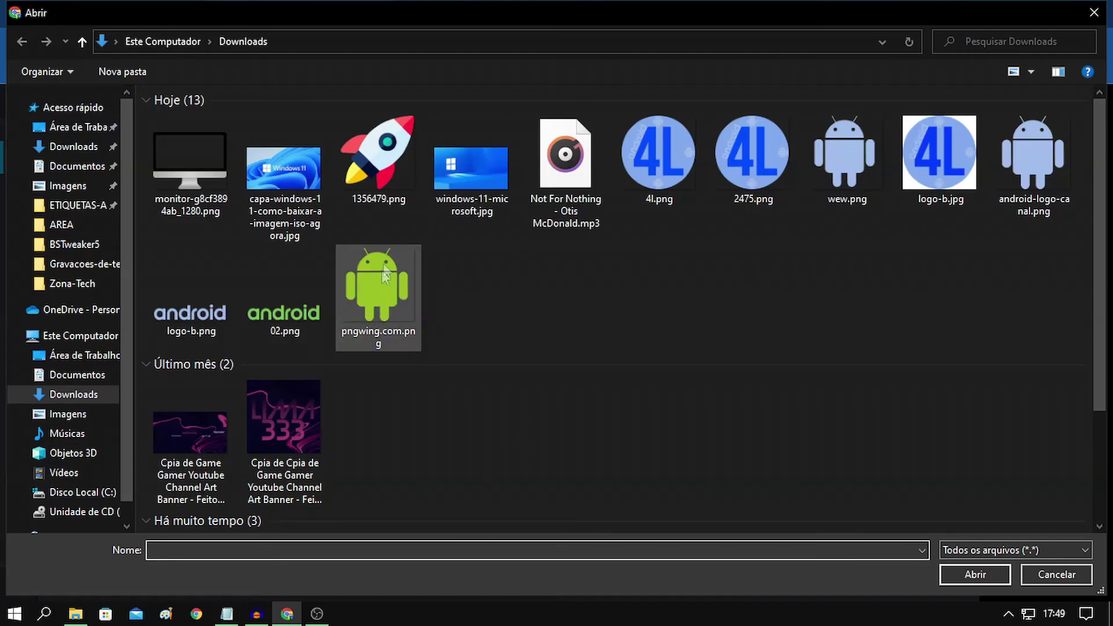
left_click(373, 170)
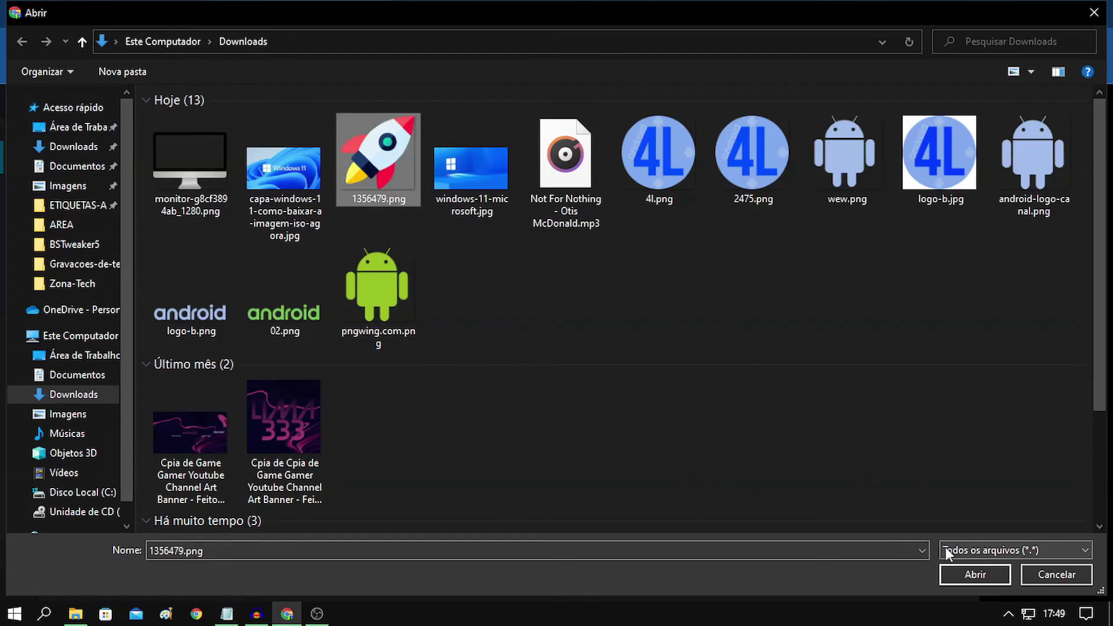
left_click(966, 577)
Step: Shrink the rocket and position it over the monitor's upper-right corner, then deselect
mouse_move(582, 364)
left_mouse_down()
mouse_move(708, 317)
mouse_move(702, 324)
left_mouse_up()
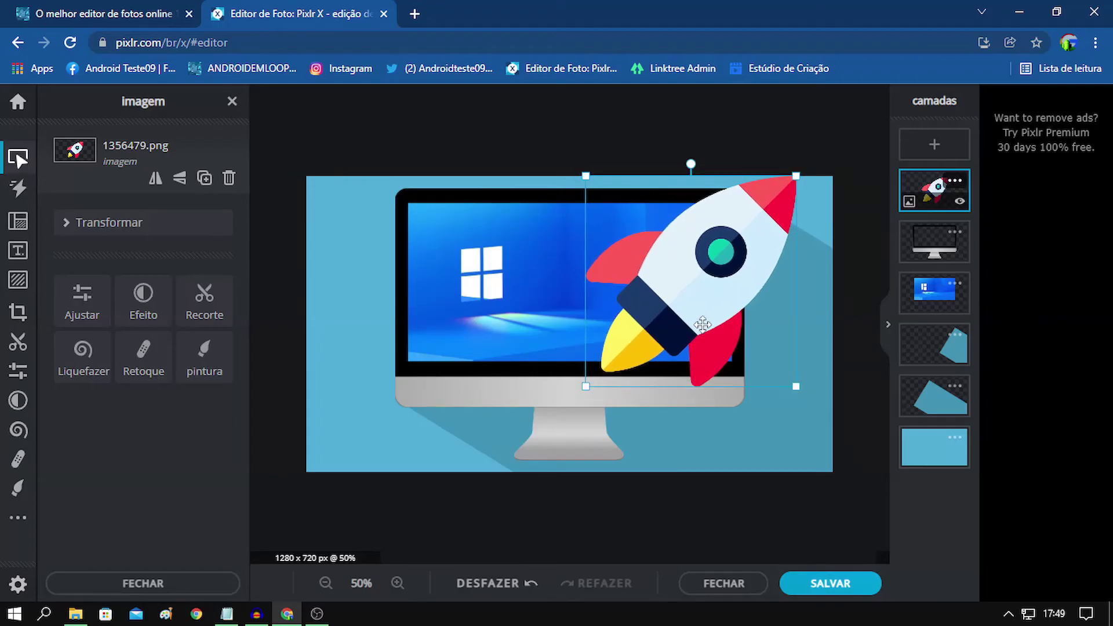
left_click_drag(794, 172, 739, 229)
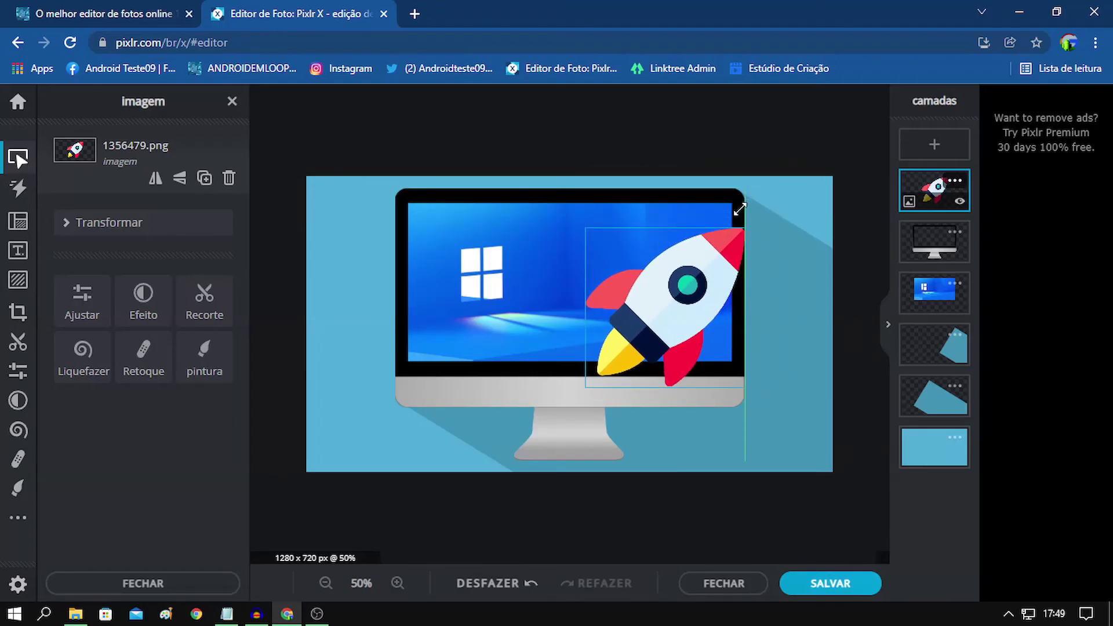
left_click_drag(677, 330, 717, 288)
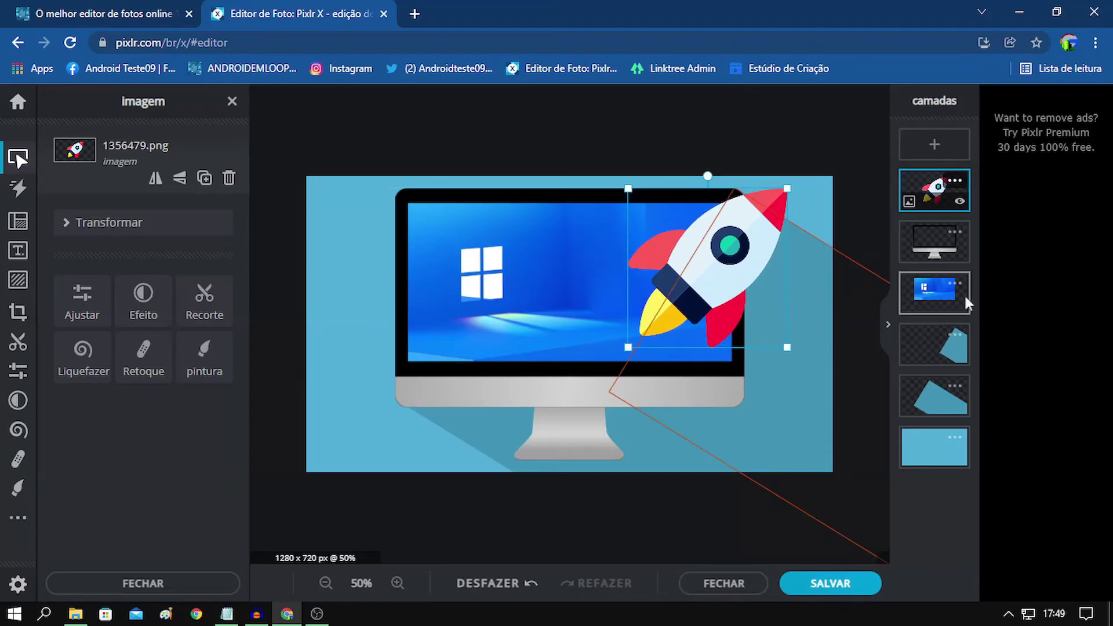
left_click(652, 527)
left_click(452, 536)
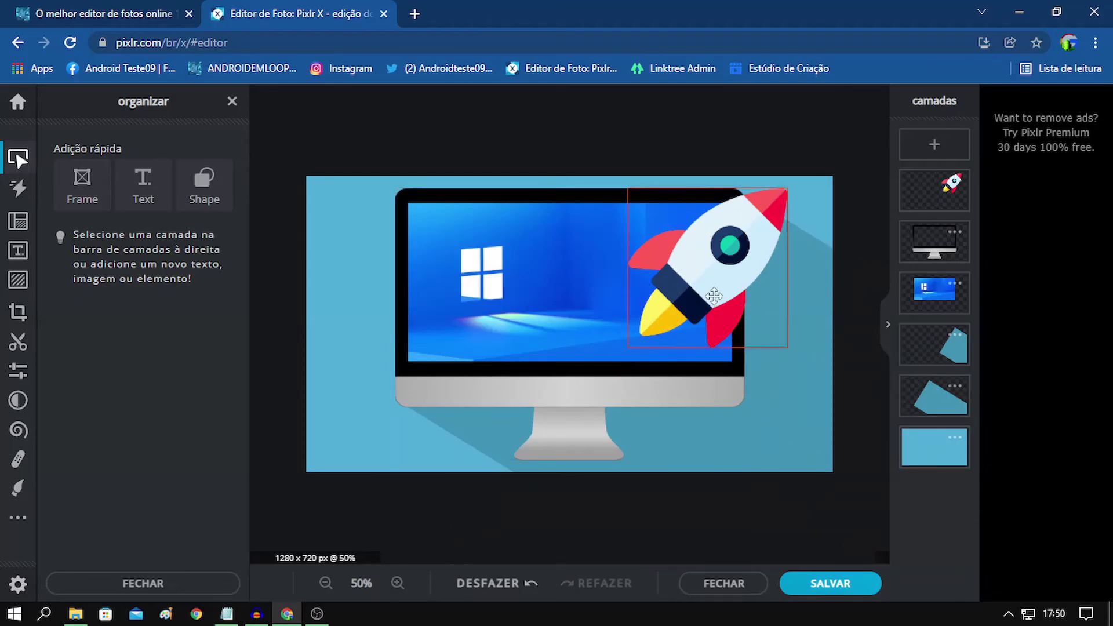
Step: Merge the monitor layer down, merge all visible layers, and unlock the merged image layer
left_click(953, 197)
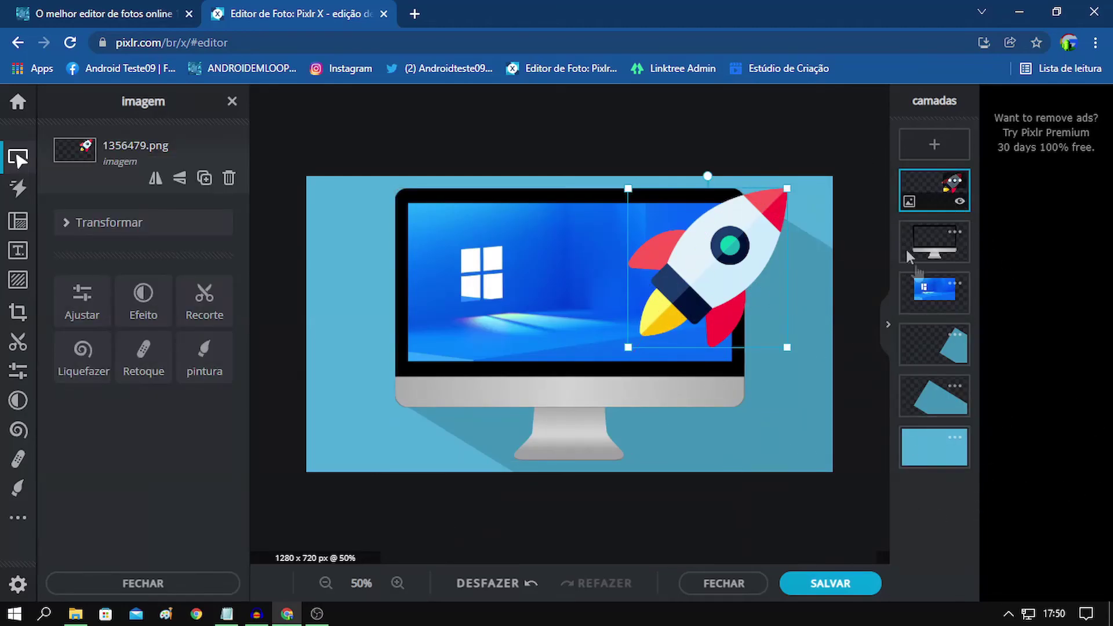
left_click(927, 245)
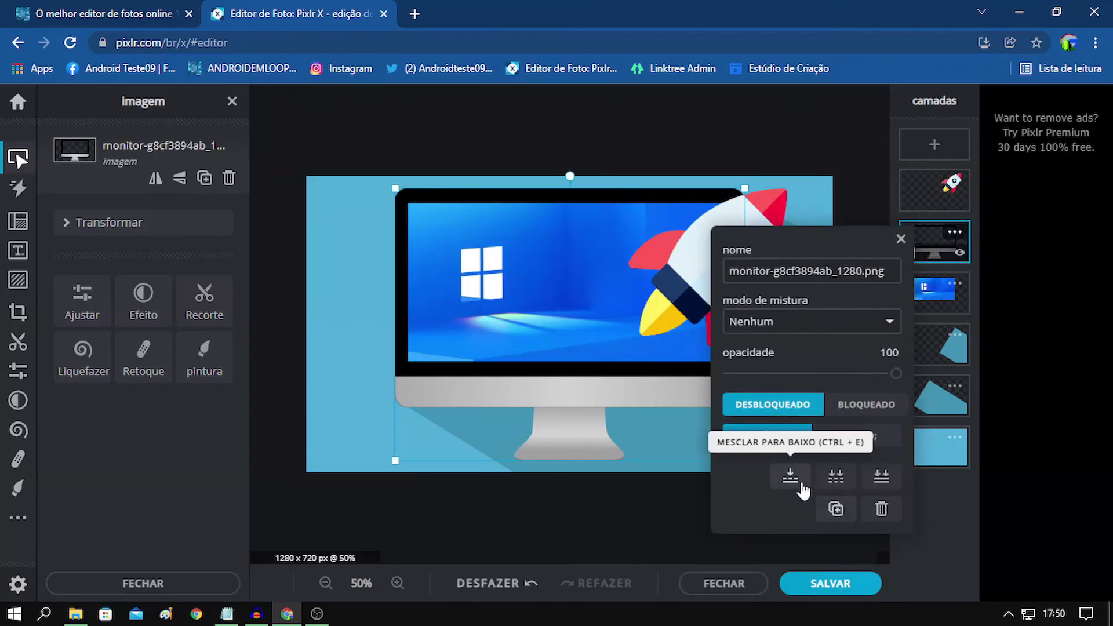
left_click(800, 487)
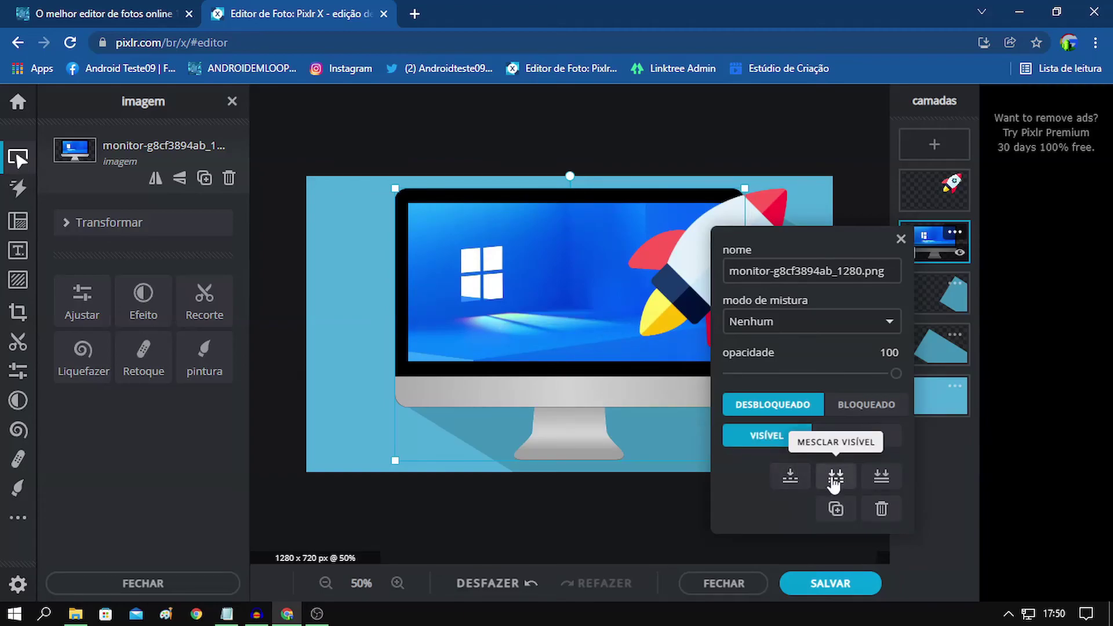
left_click(835, 478)
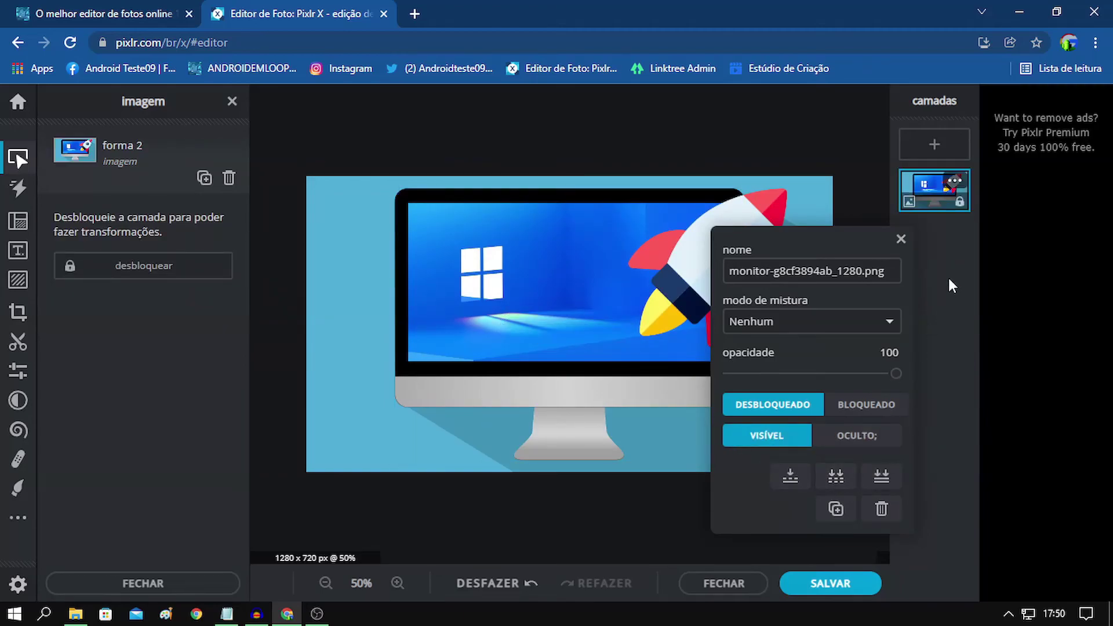
left_click(901, 239)
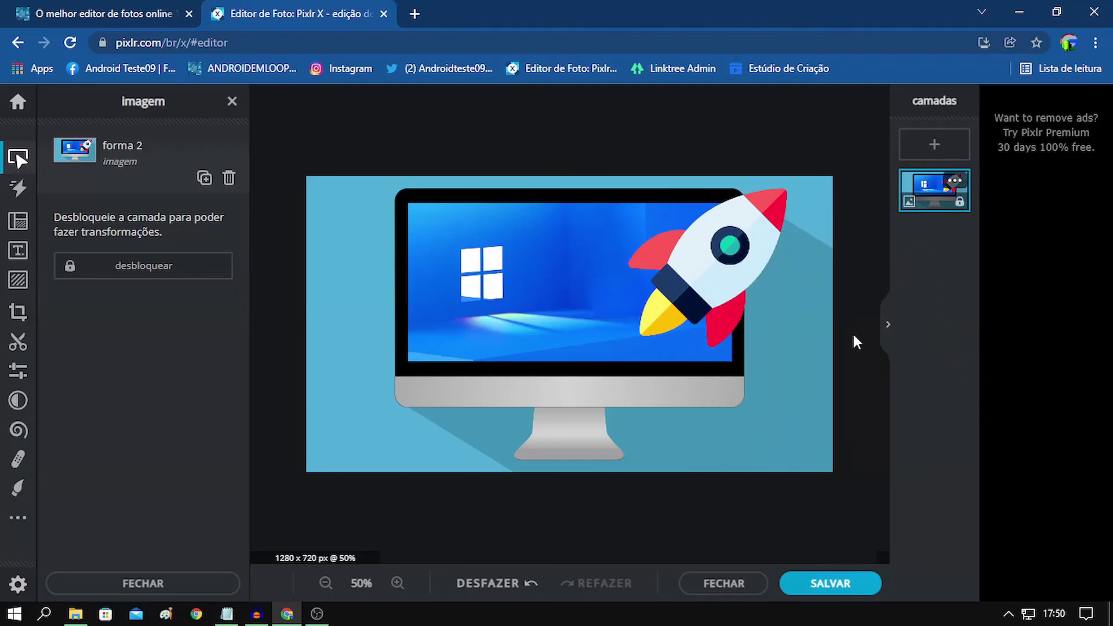
left_click(960, 201)
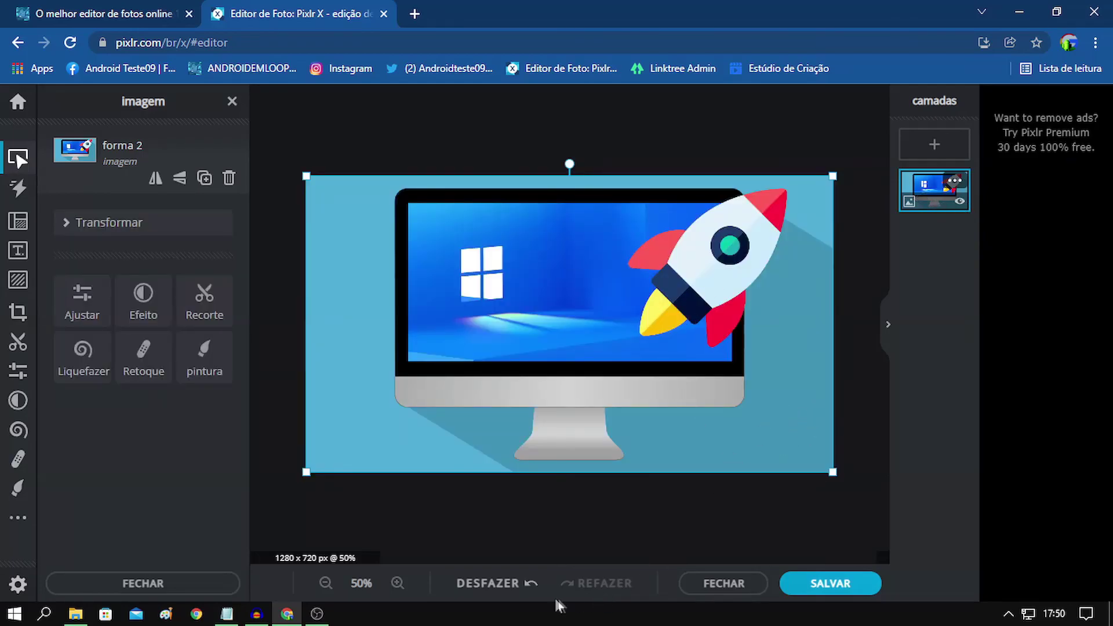
scroll(612, 348, "down", 2)
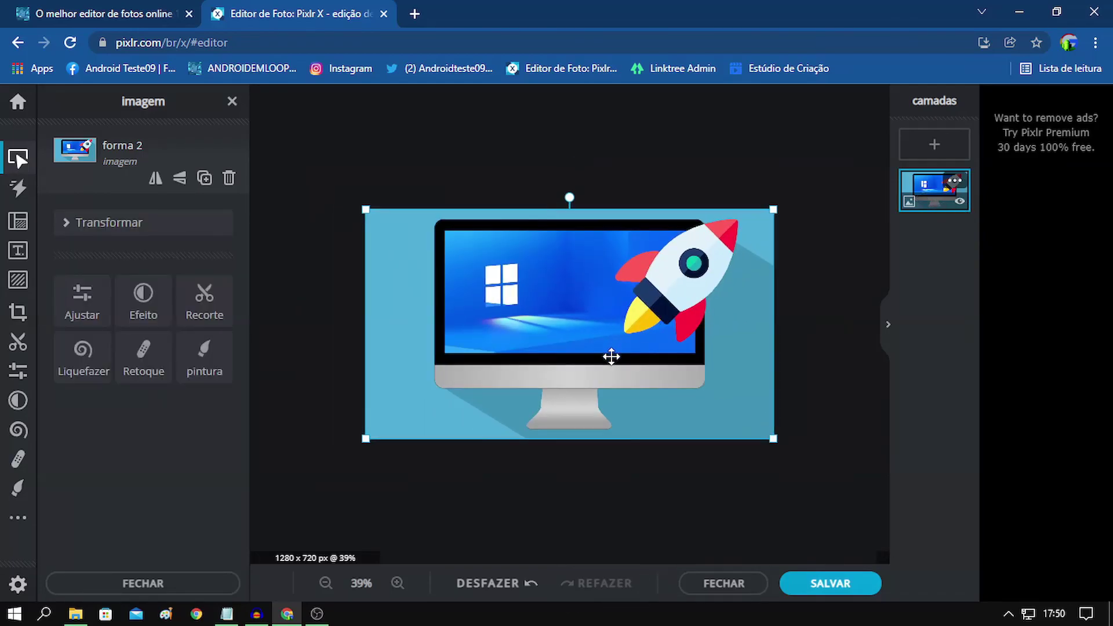